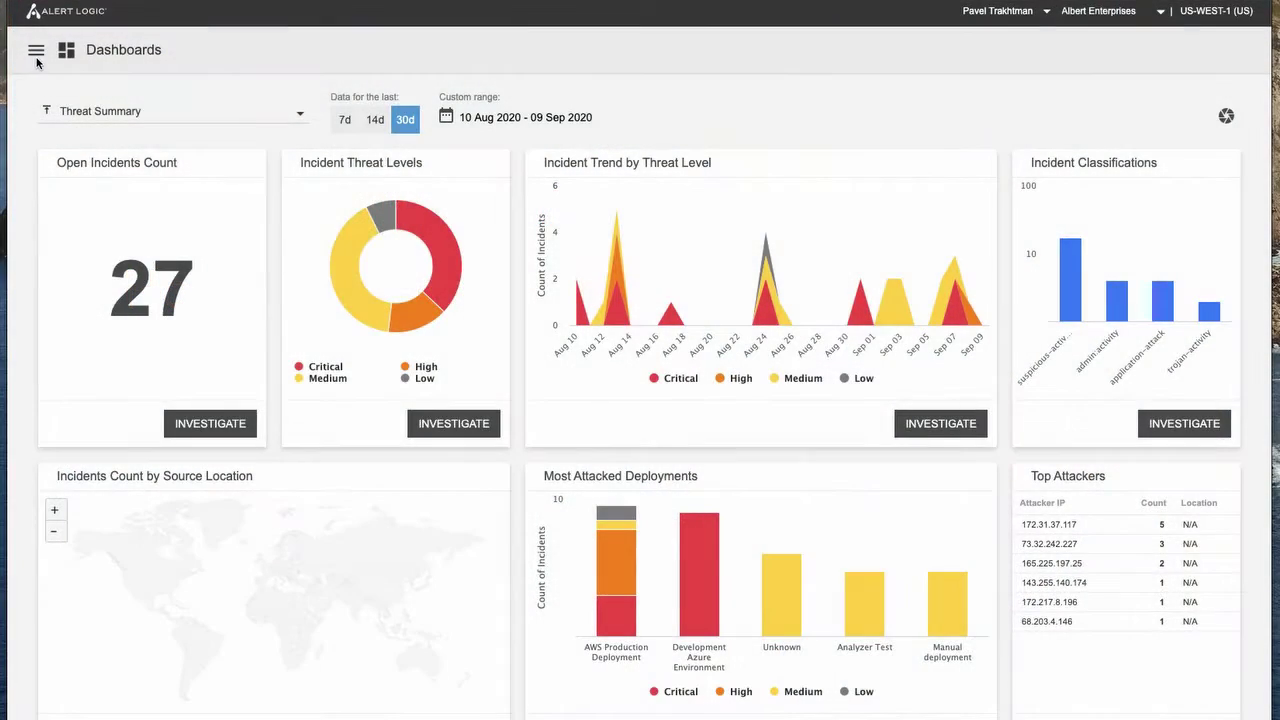
Step: Open the Connectors configuration page and start creating a ServiceNow connector
click(36, 51)
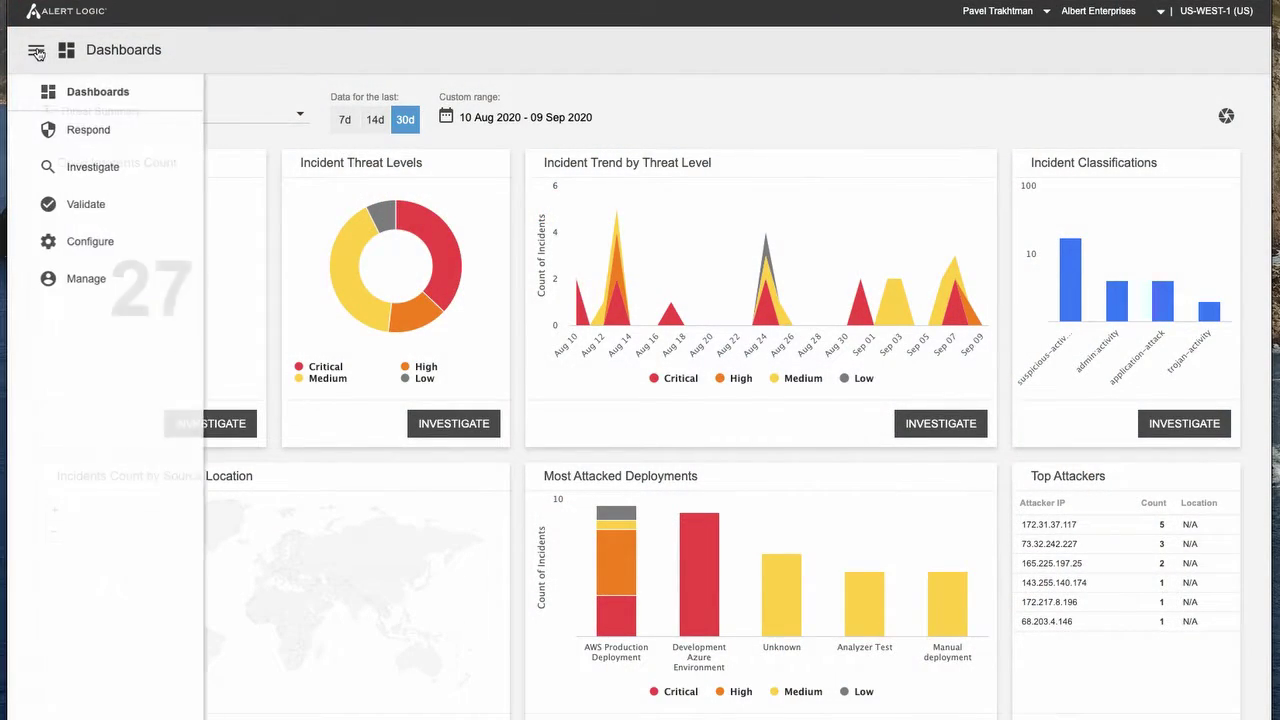
click(123, 256)
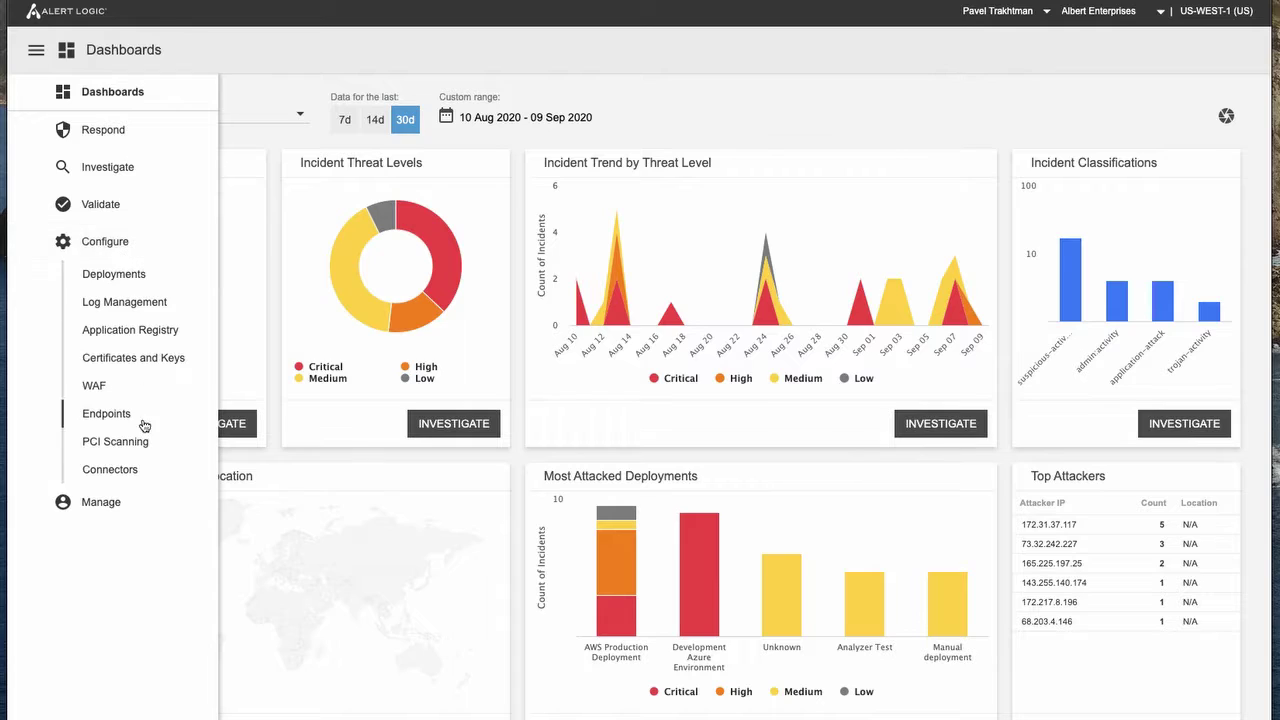
click(130, 469)
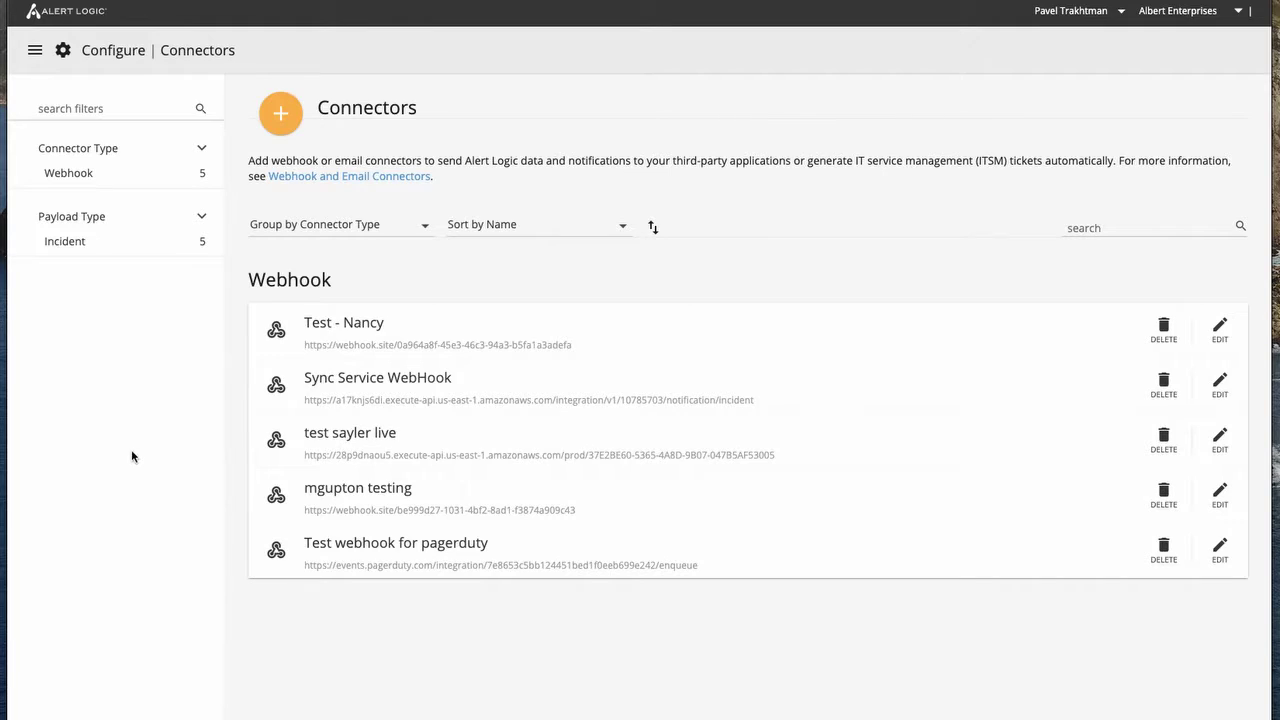
click(281, 113)
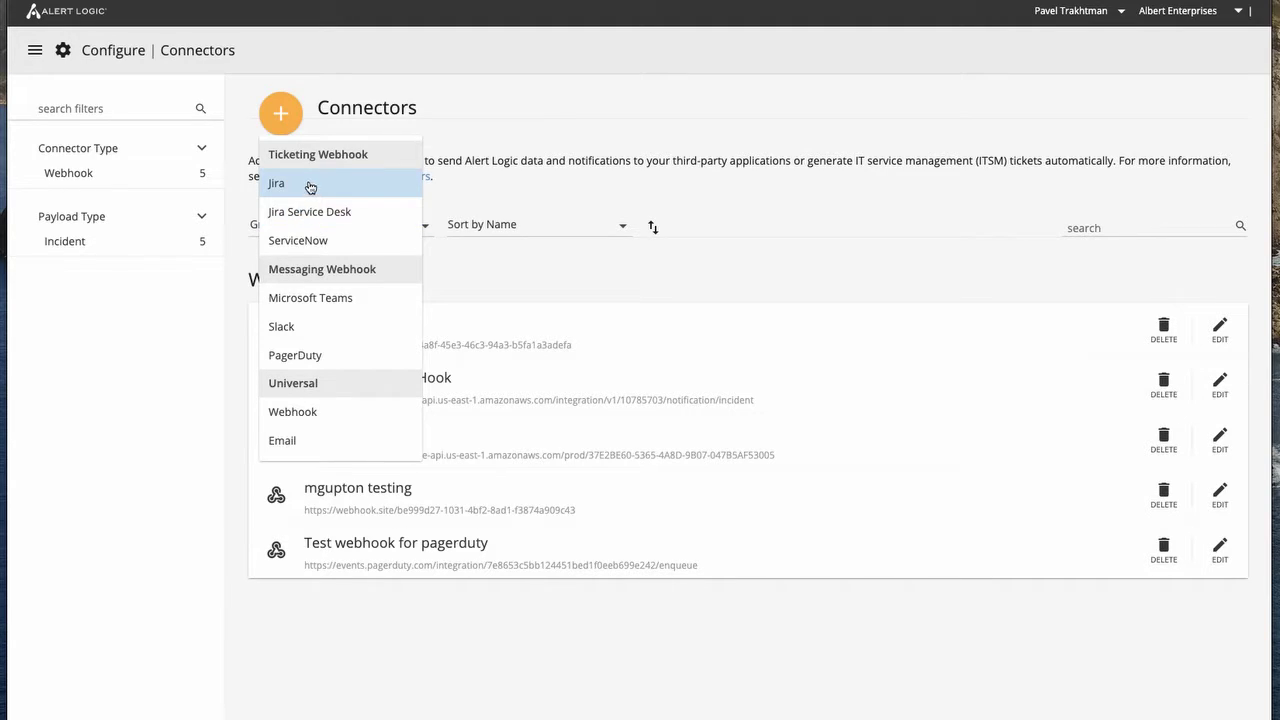
click(311, 243)
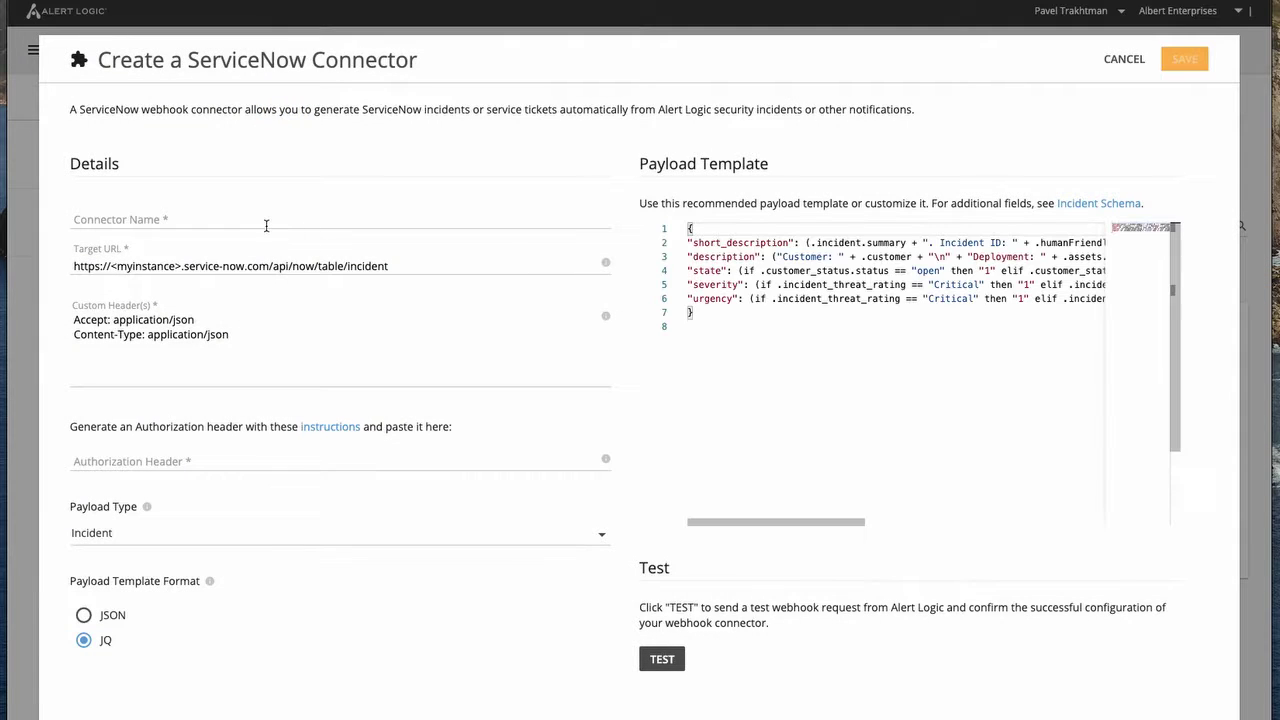
Step: Name the ServiceNow connector "Webinar ServiceNow Connector - Incidents"
click(266, 222)
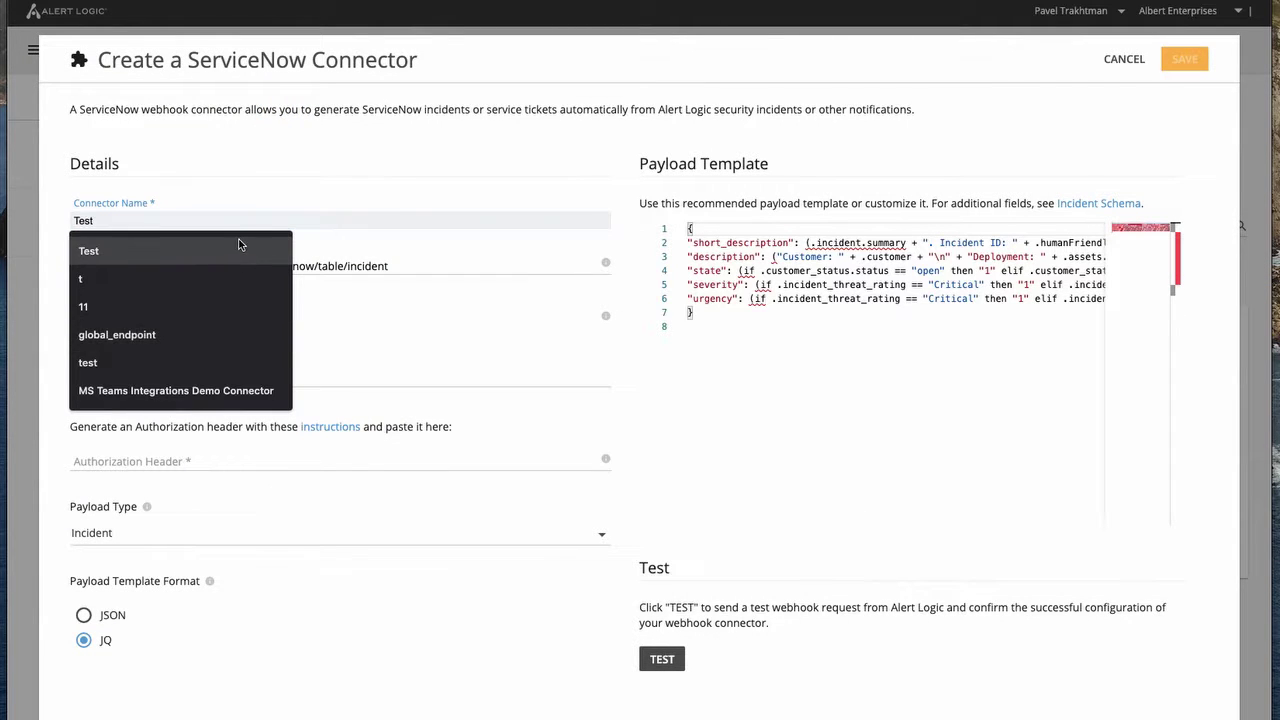
text(we)
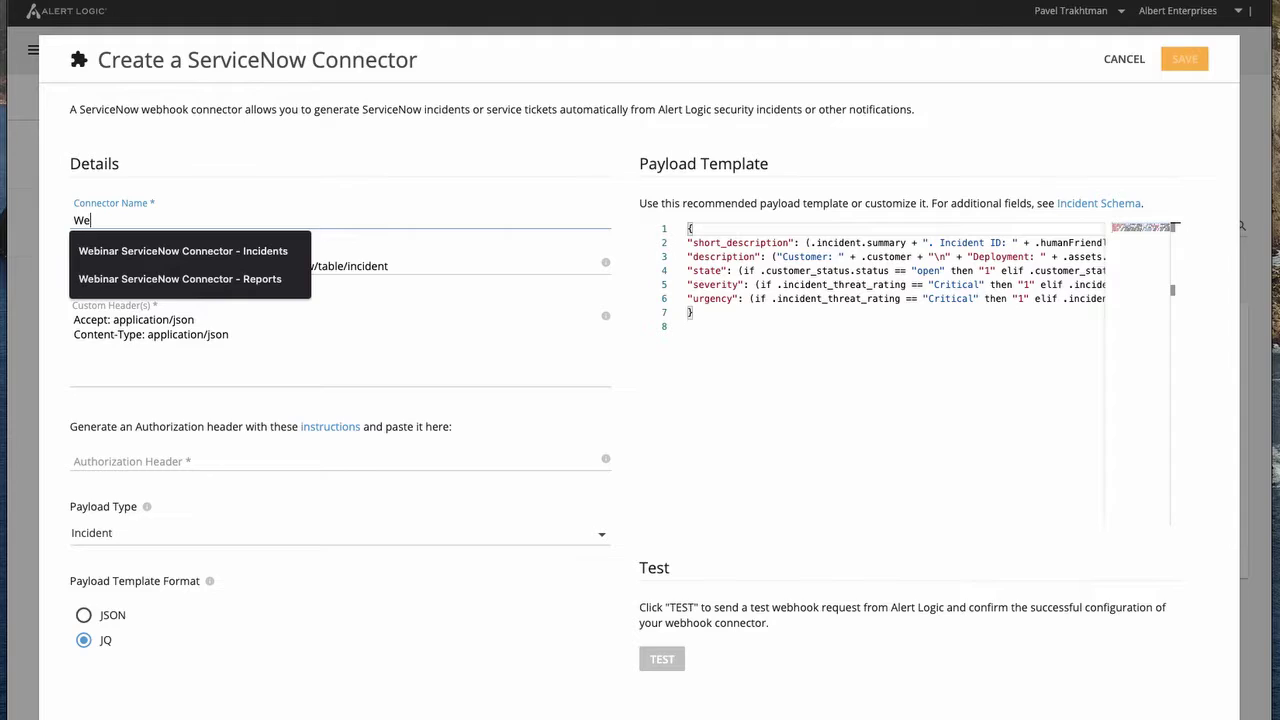
click(202, 258)
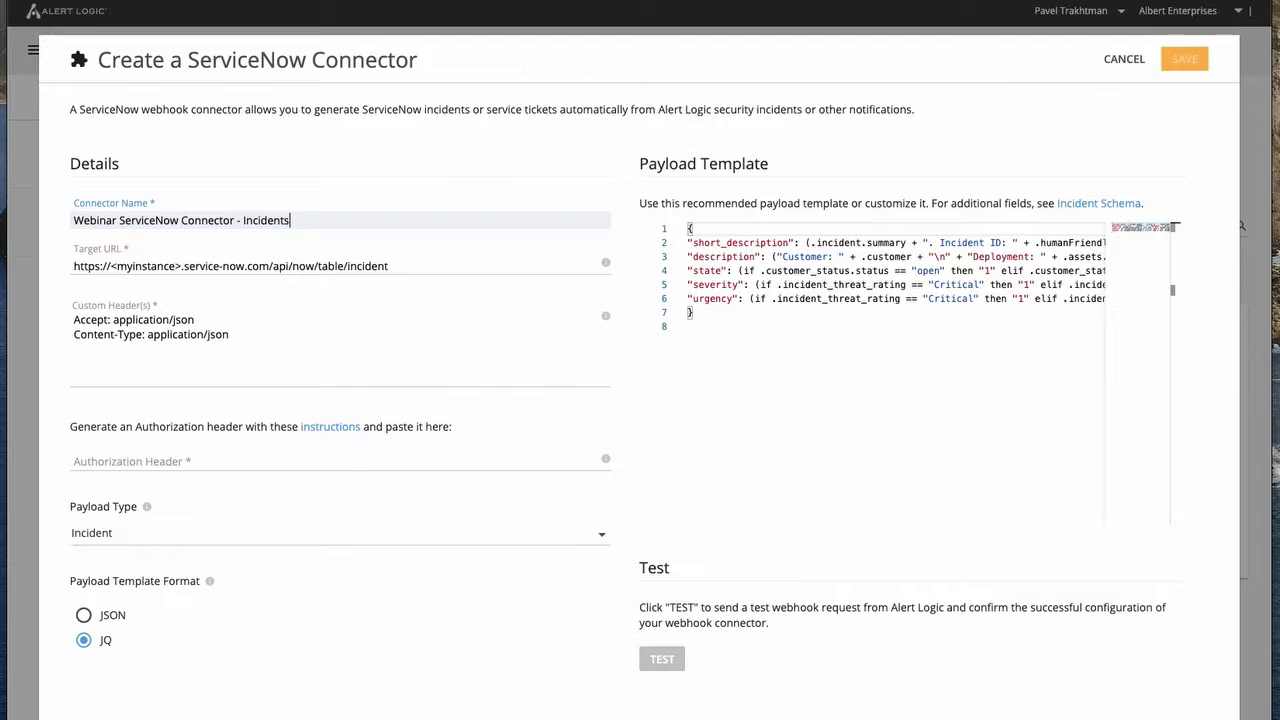
Step: Replace the instance placeholder in the target URL with dev98024 and fill in the Authorization Header with the saved credential
click(111, 265)
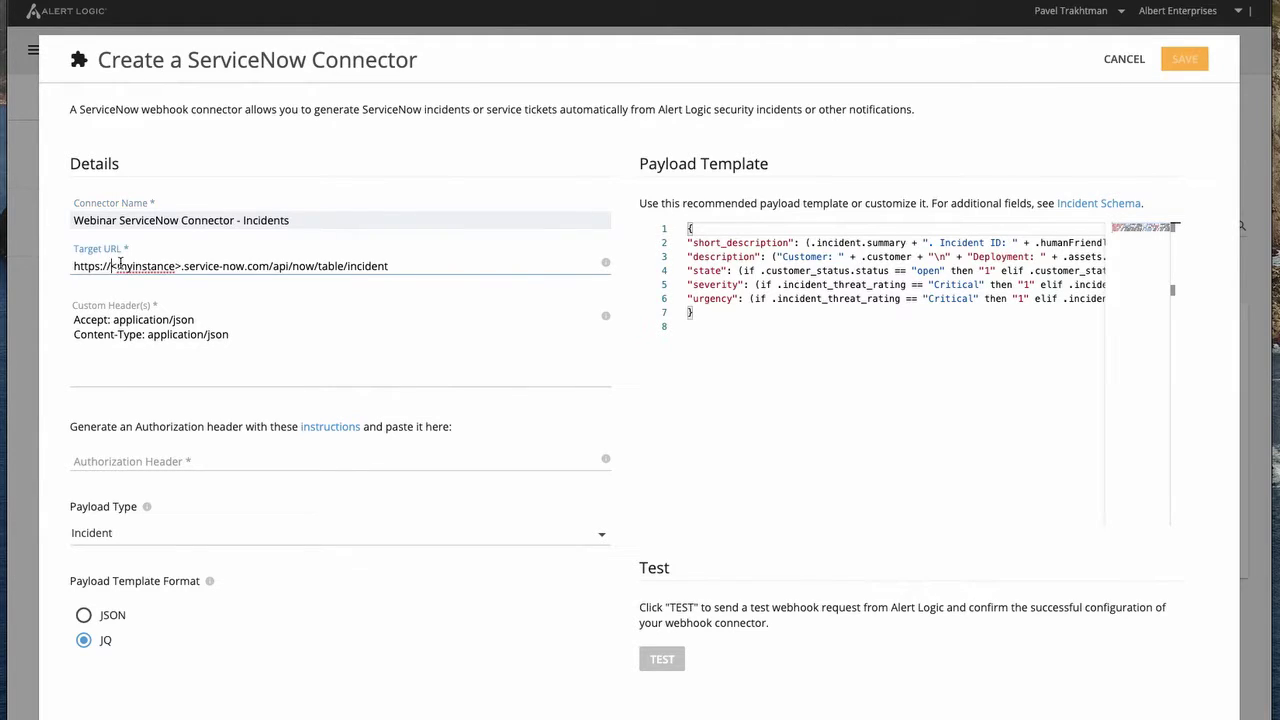
shift+click(181, 265)
text(dev98024)
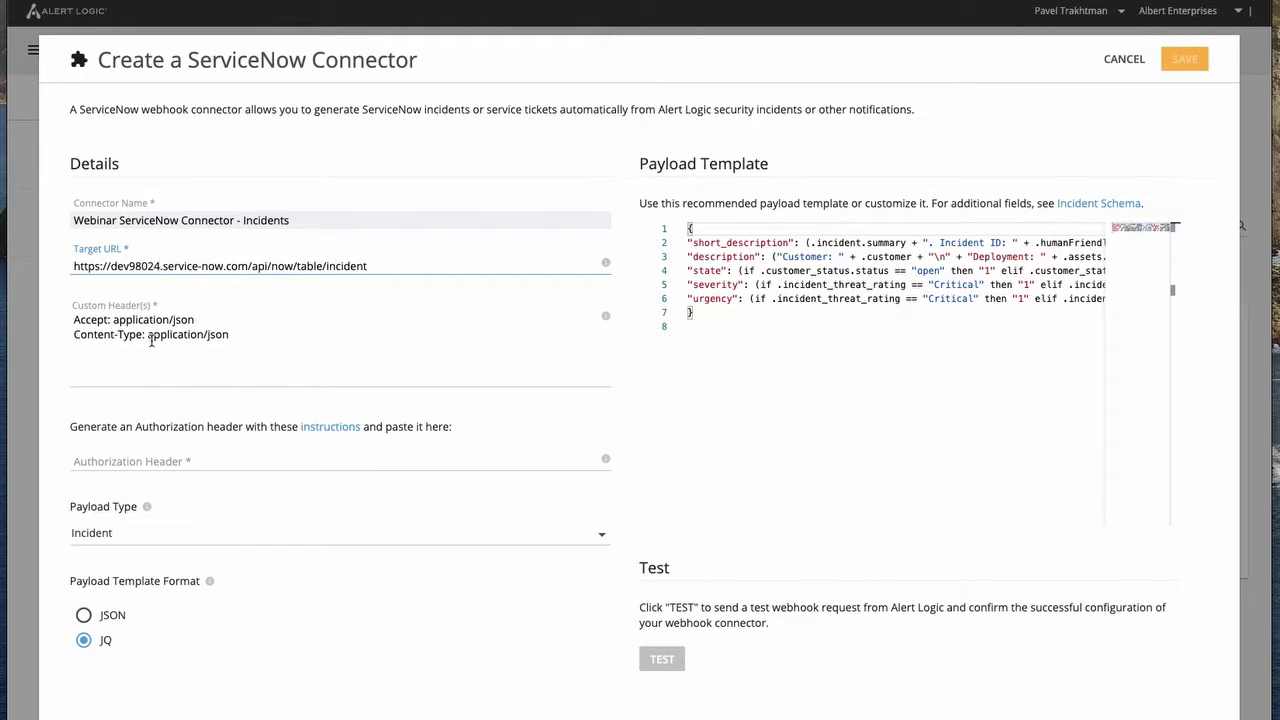
click(95, 461)
click(99, 494)
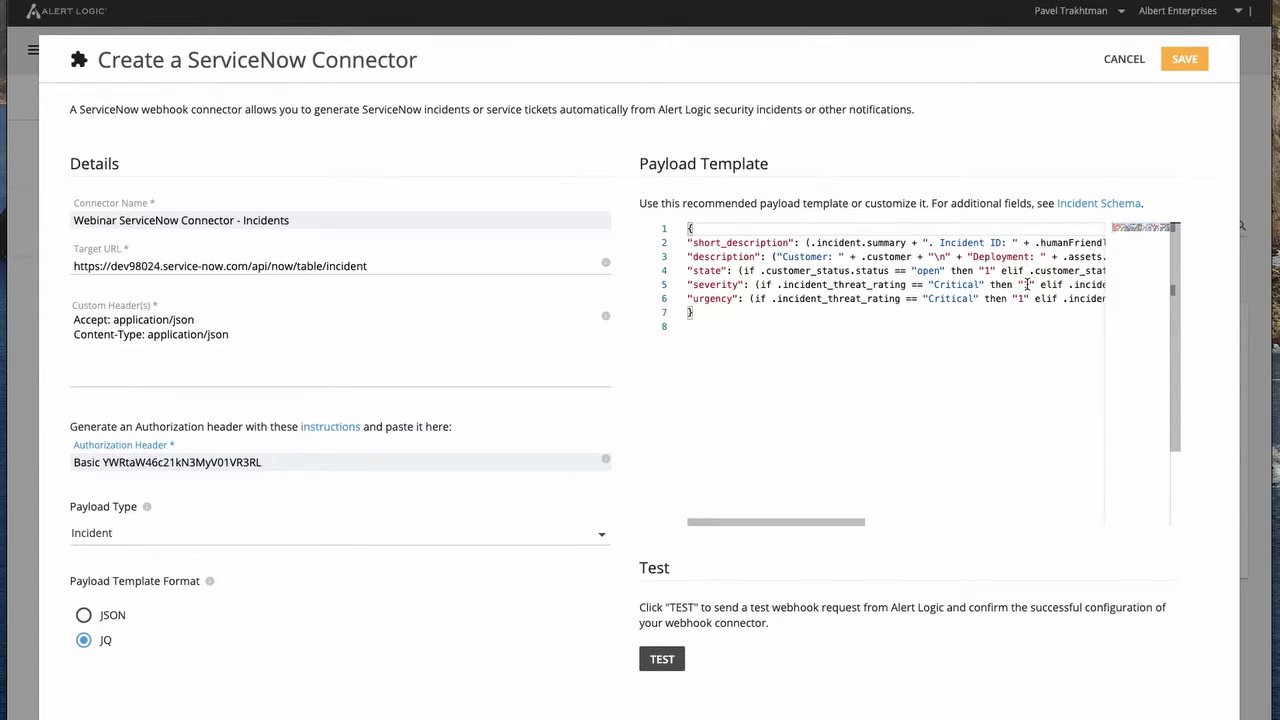
Step: Send a test webhook request, switch to ServiceNow, and open the newest incident from the refreshed list to examine its details
click(662, 660)
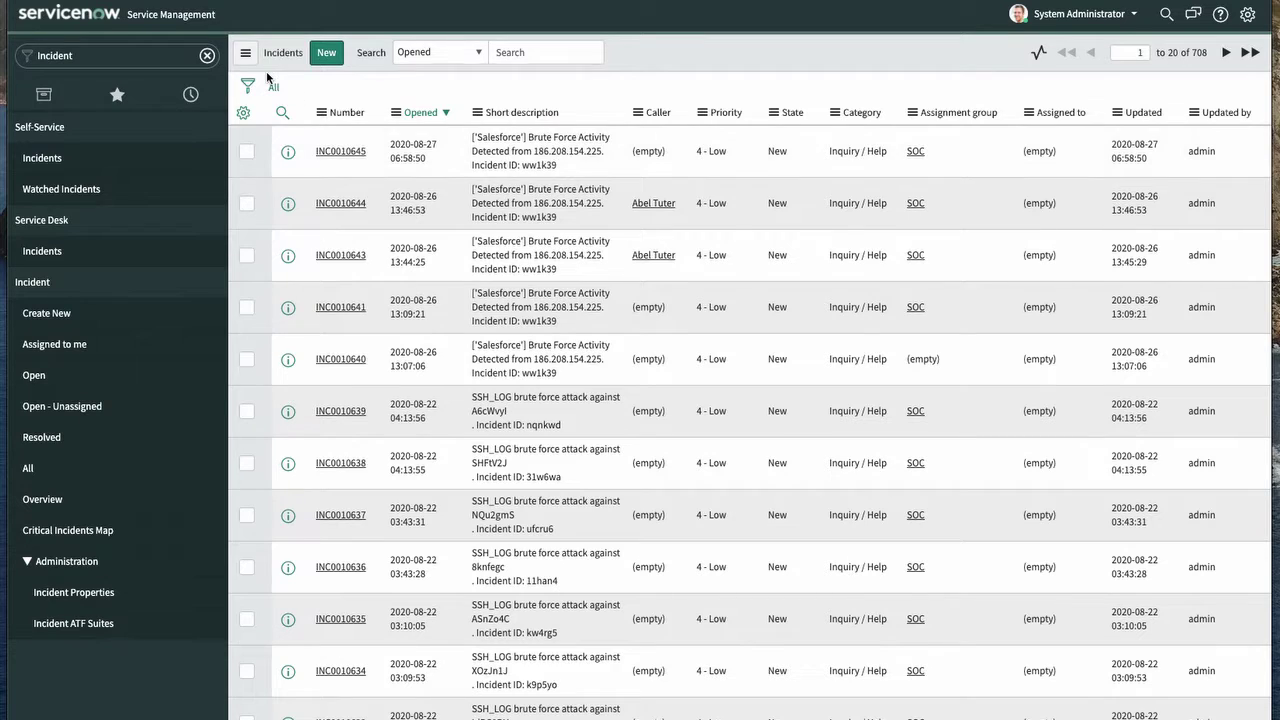
key(super+r)
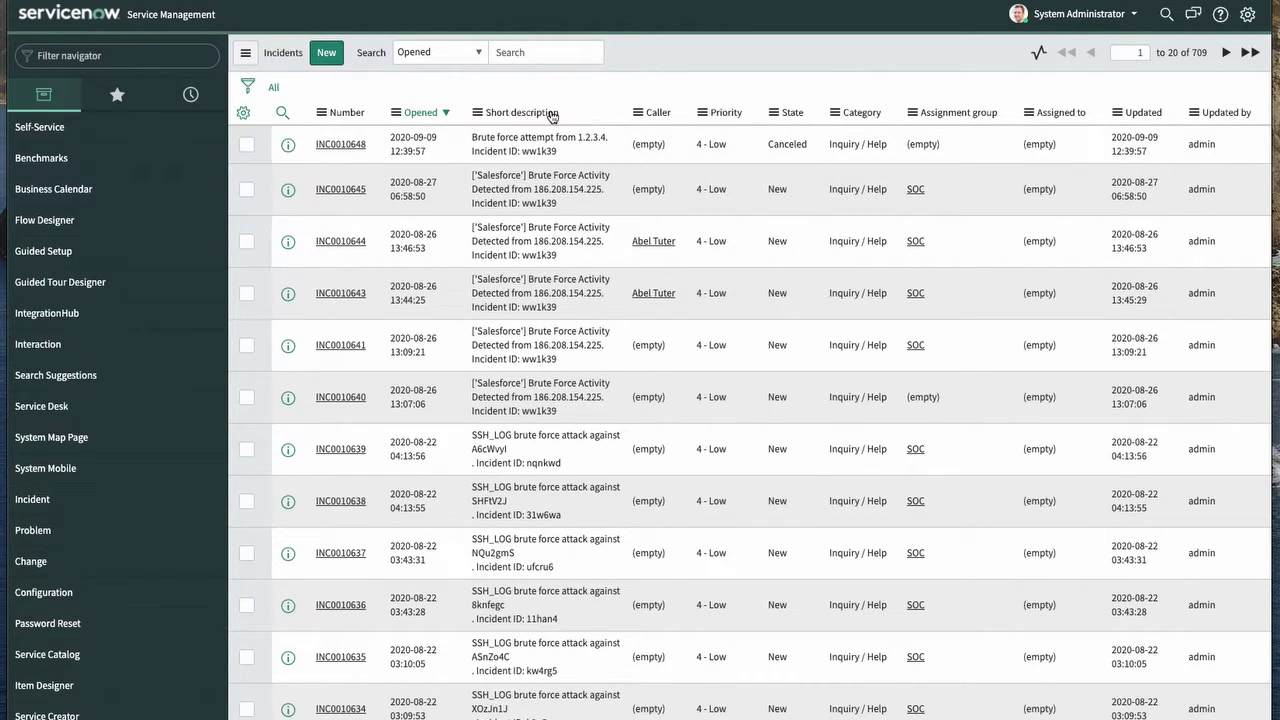
click(341, 144)
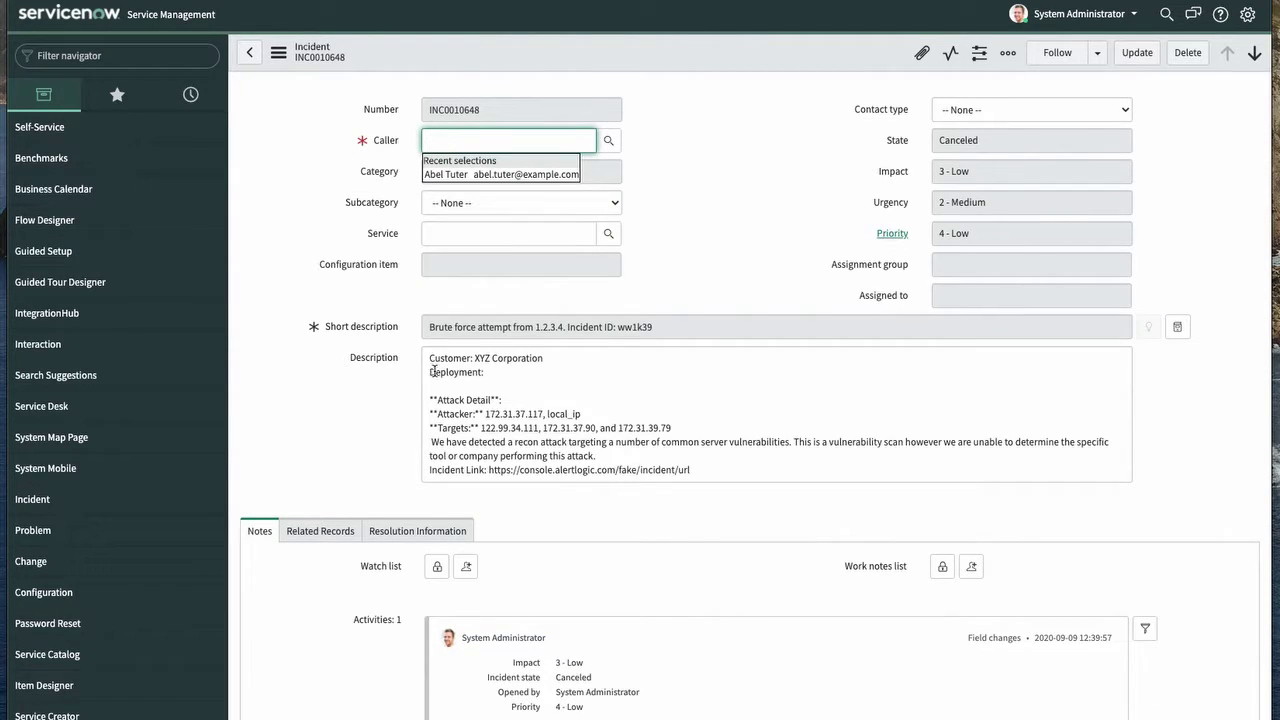
scroll(506, 448, down, 1)
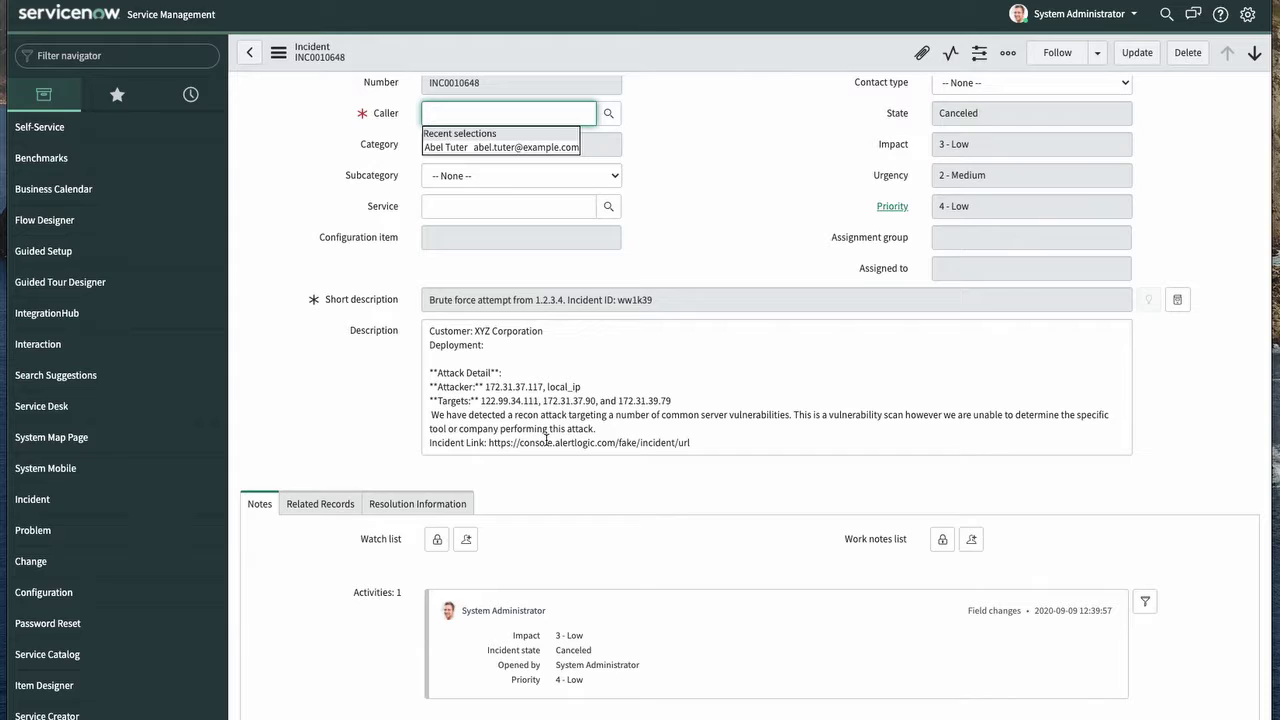
click(388, 404)
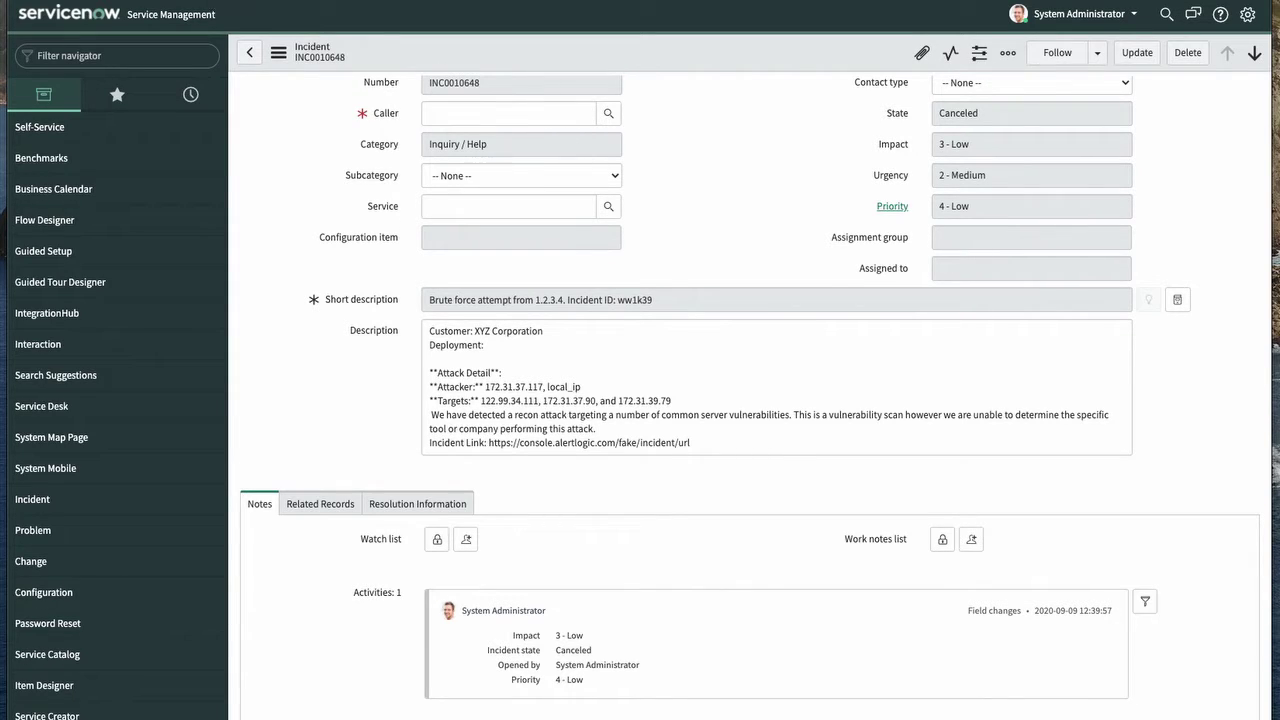
Step: Switch back to Alert Logic and add the line "assignment_group": "SOC" after the urgency entry in the payload template
key(super+Tab)
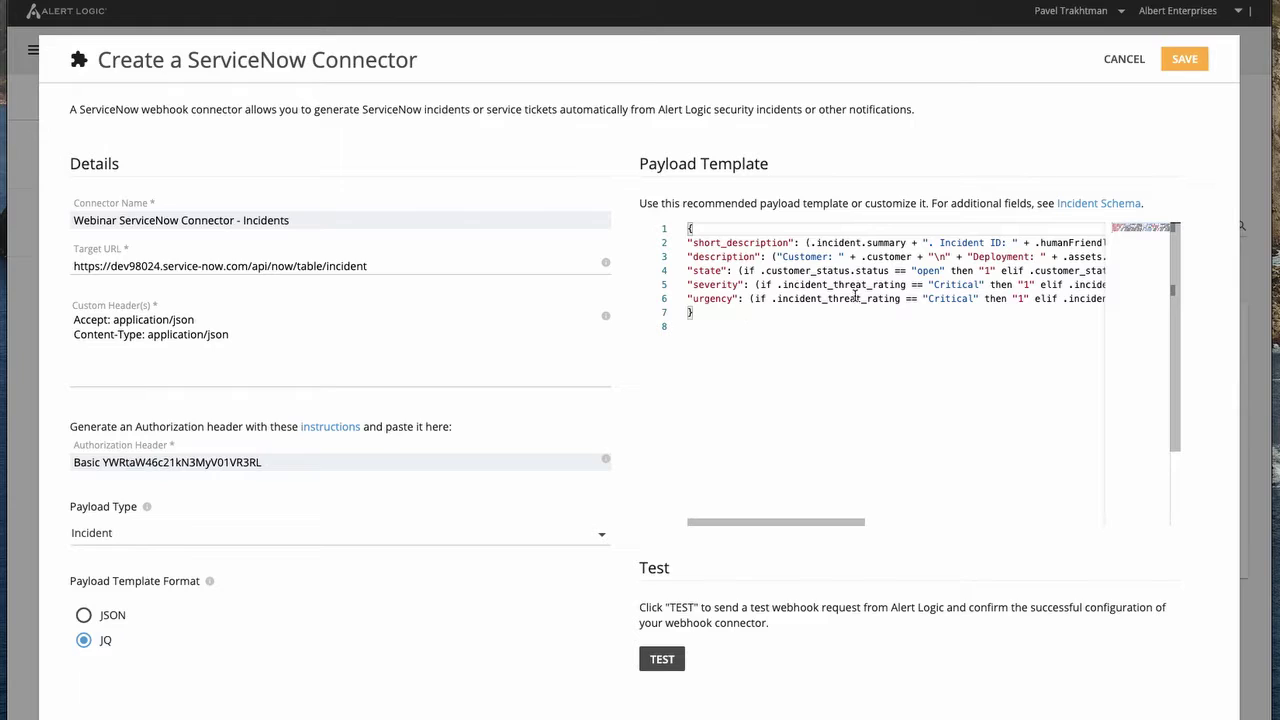
scroll(855, 292, right, 8)
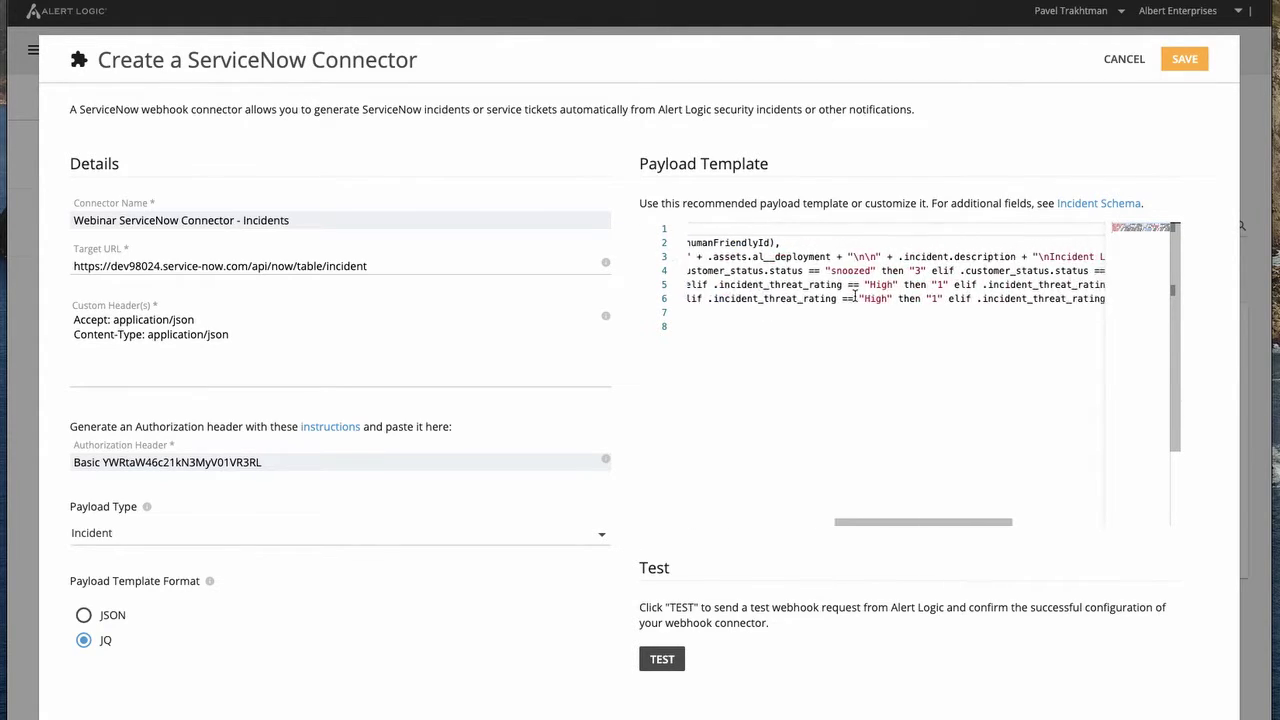
scroll(855, 292, right, 5)
click(1087, 299)
key(Return)
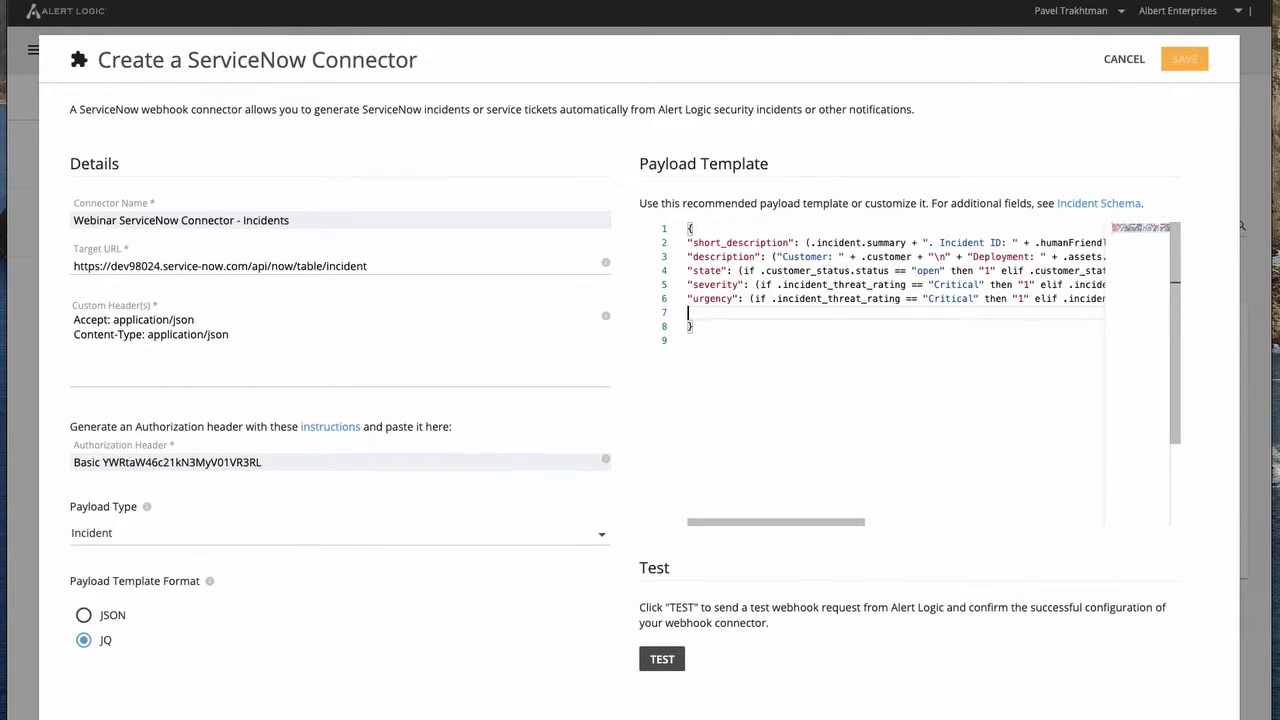
text("assignment_group": "SOC)
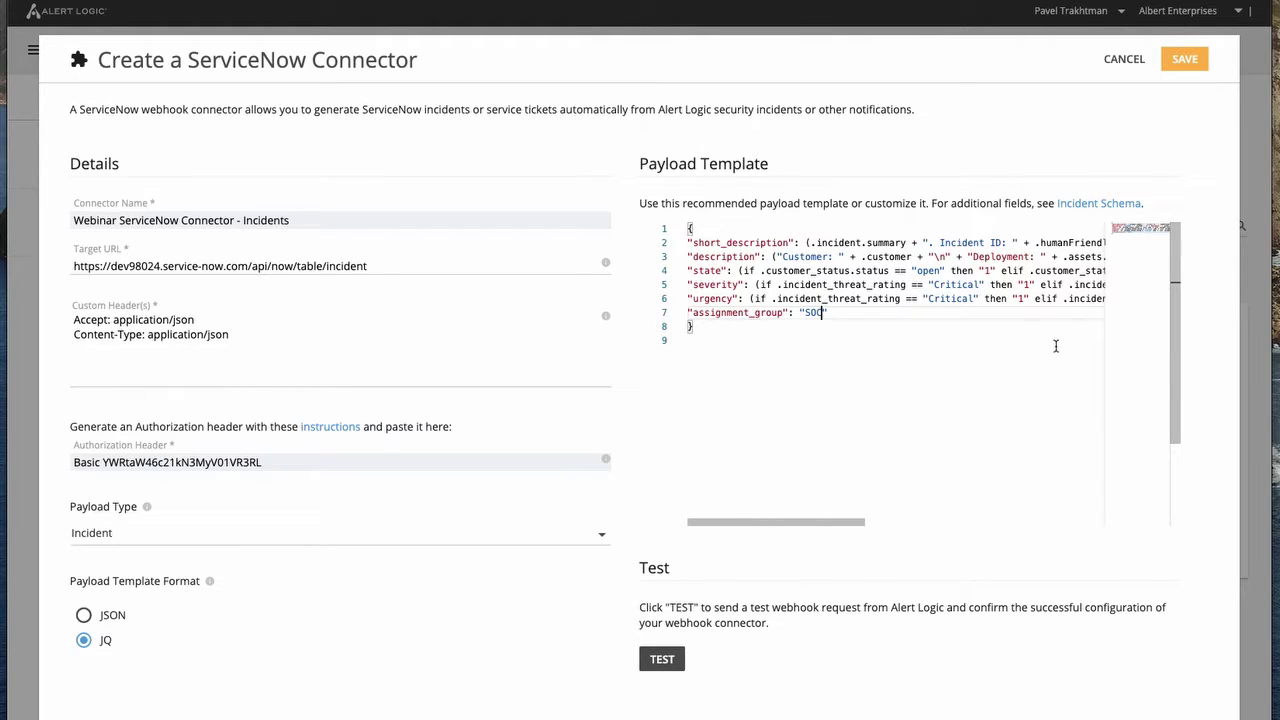
click(740, 327)
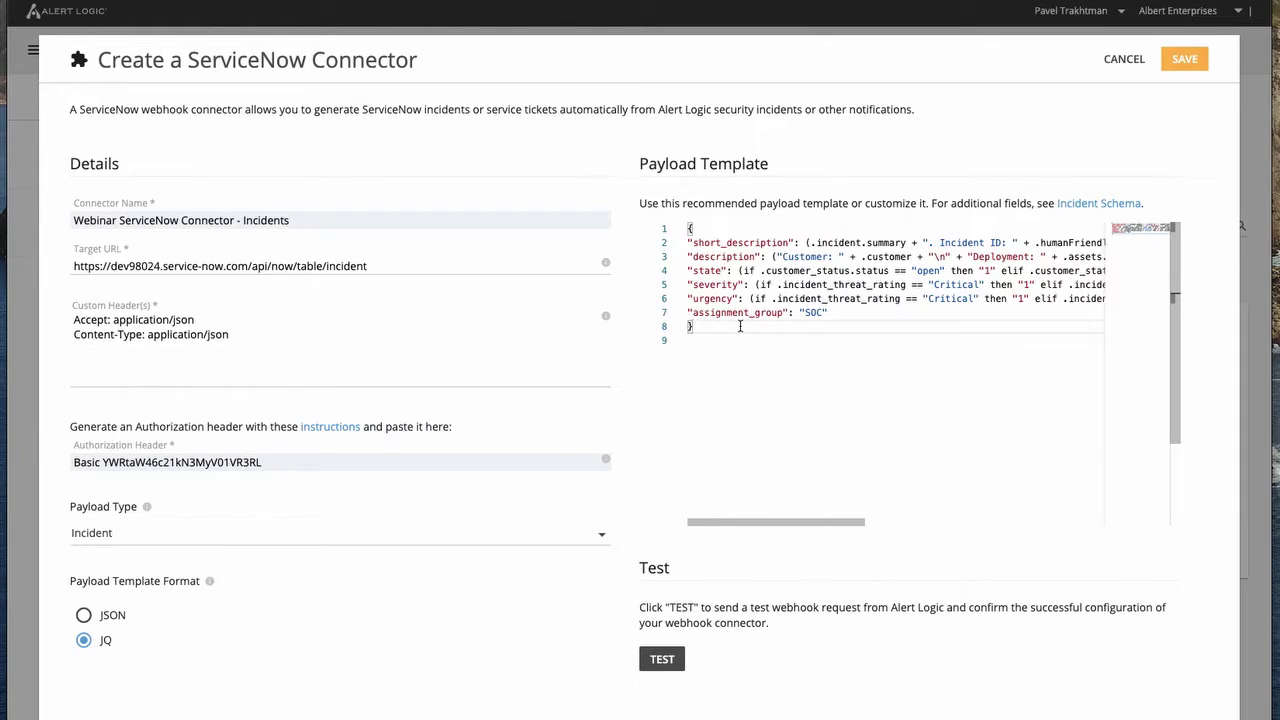
Step: Test the connector again against the ServiceNow incident list and save it in Alert Logic
click(660, 662)
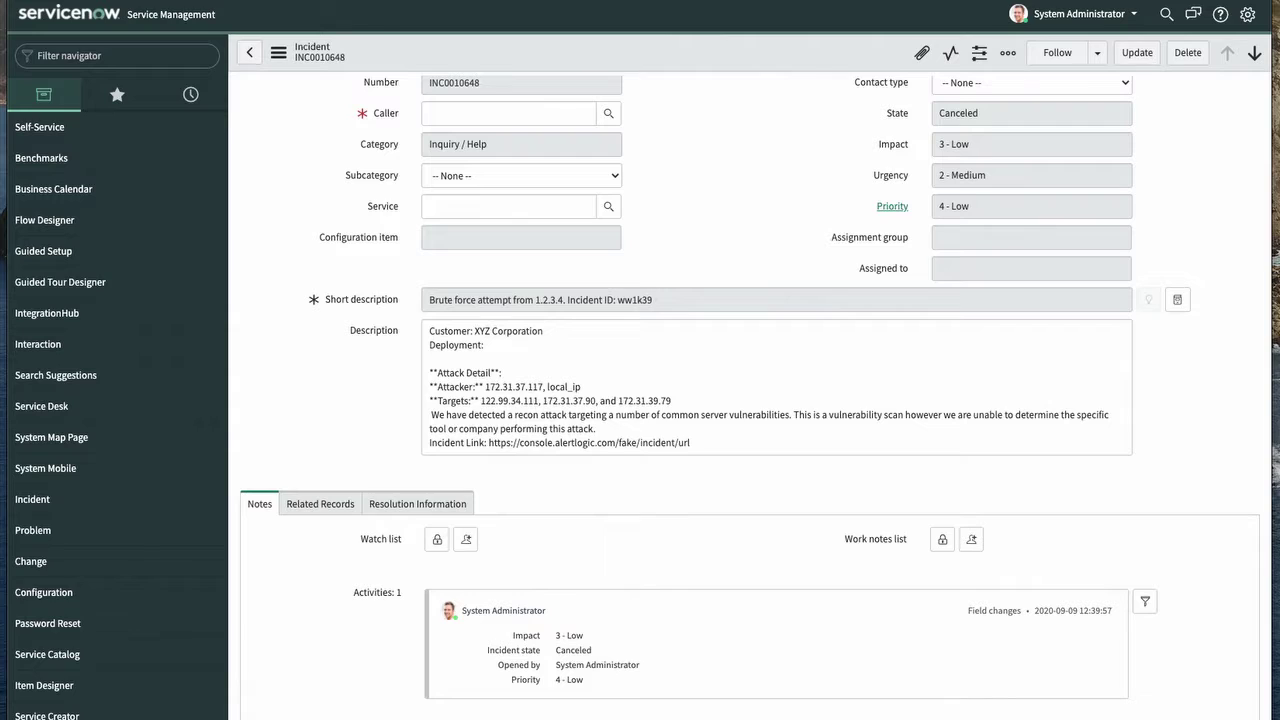
key(alt+Left)
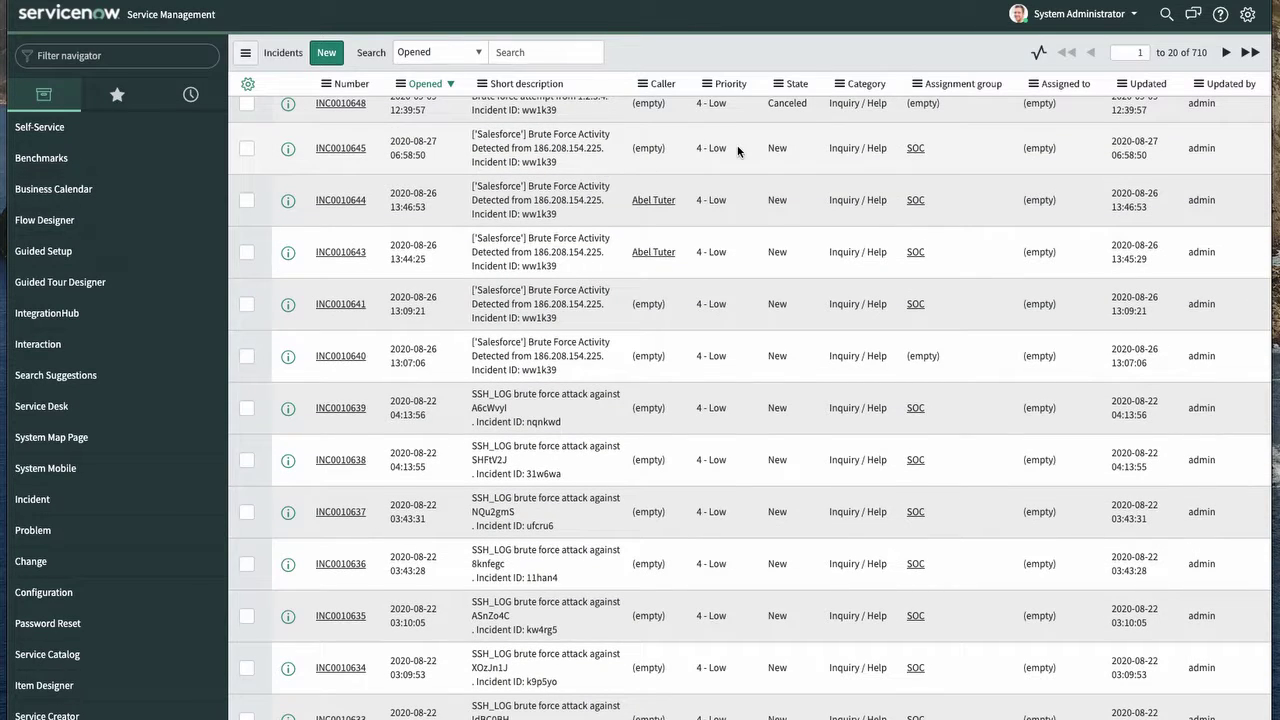
scroll(738, 150, up, 2)
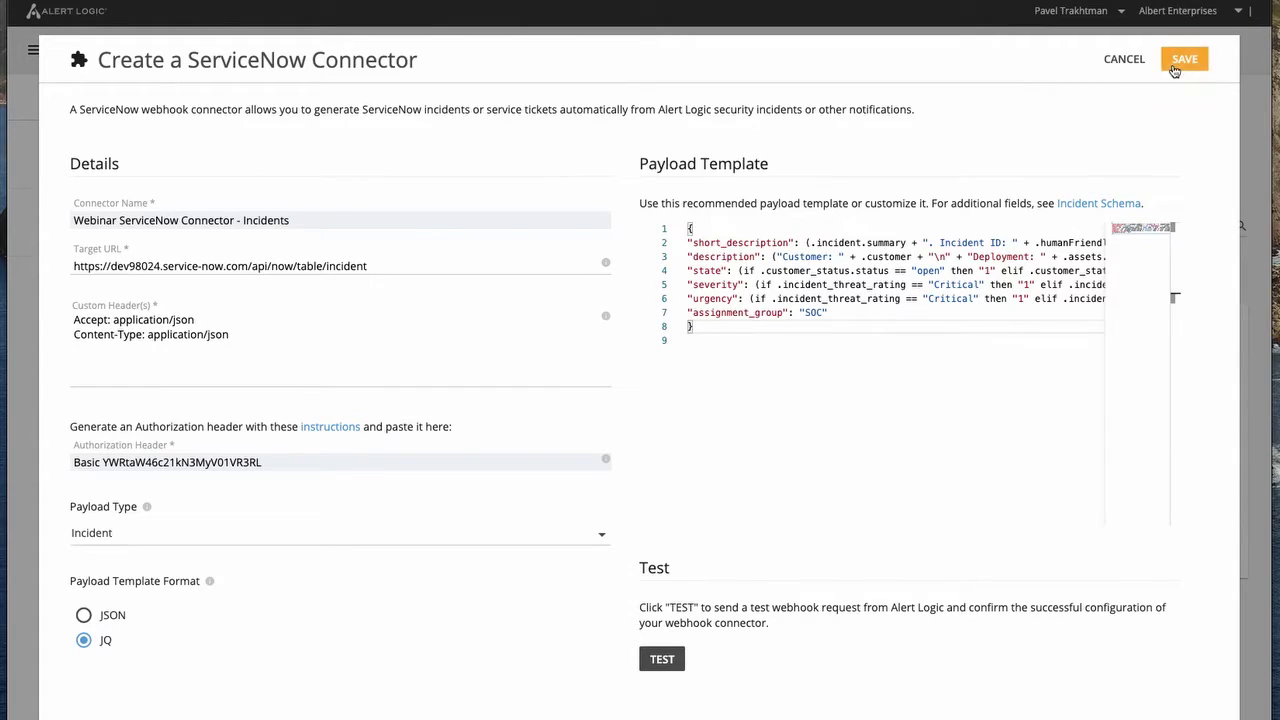
click(1175, 68)
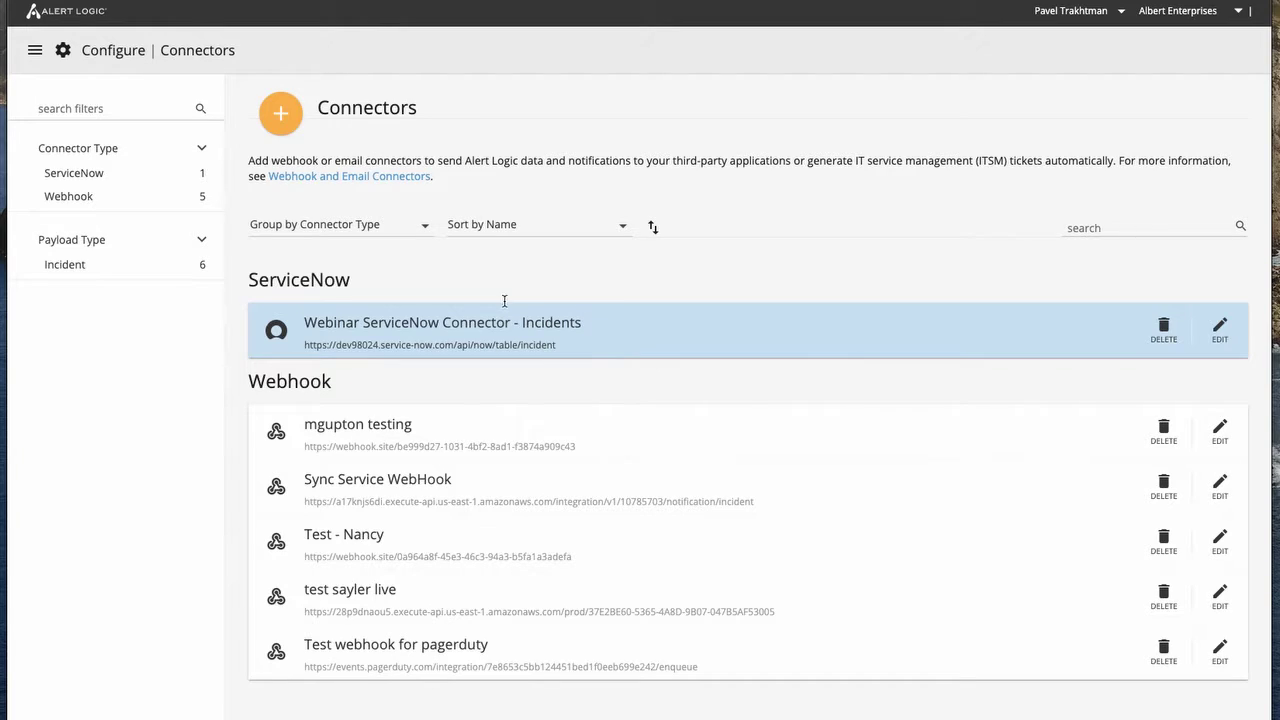
Step: Start creating a Microsoft Teams connector with Scheduled Report Notification as the payload type
click(287, 124)
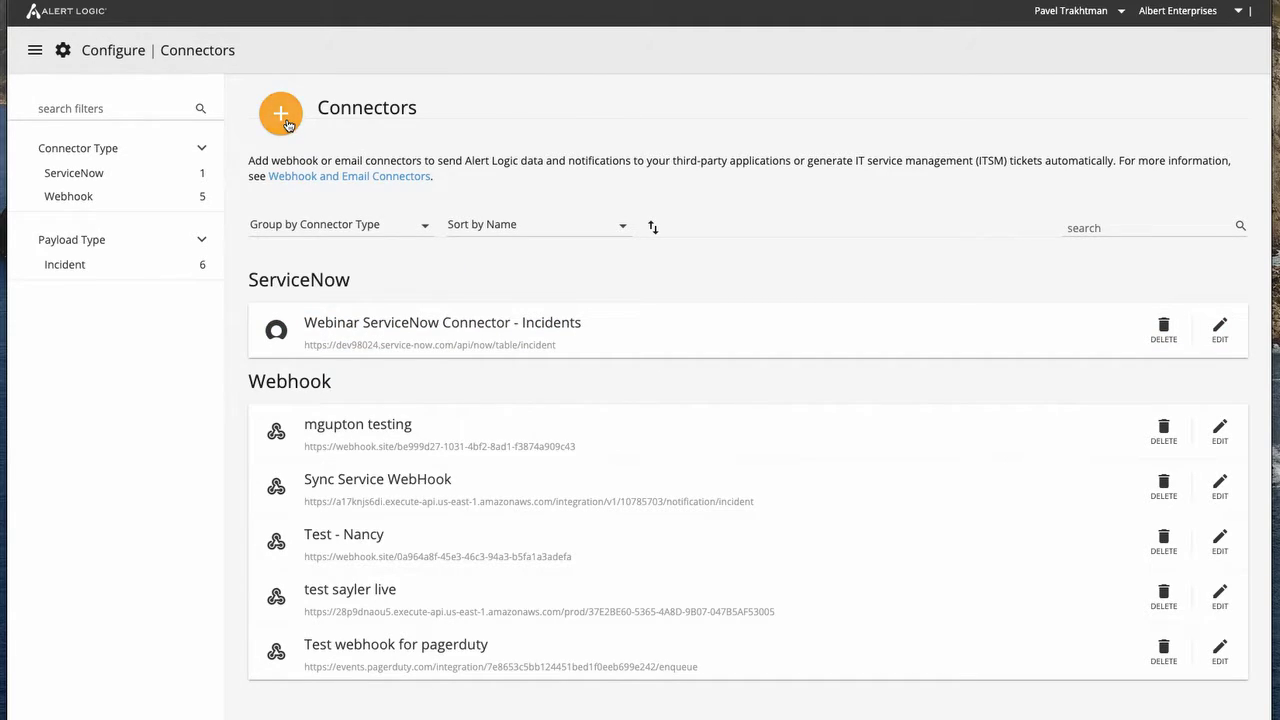
click(290, 300)
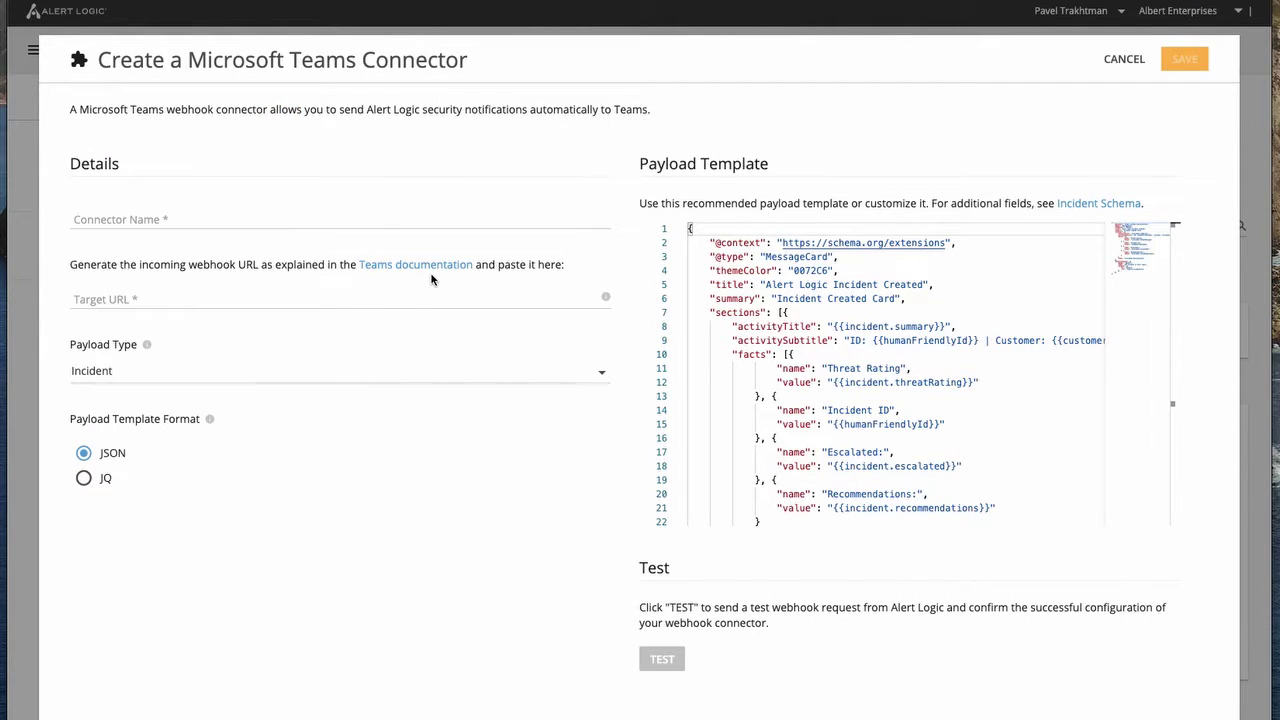
click(318, 375)
click(265, 454)
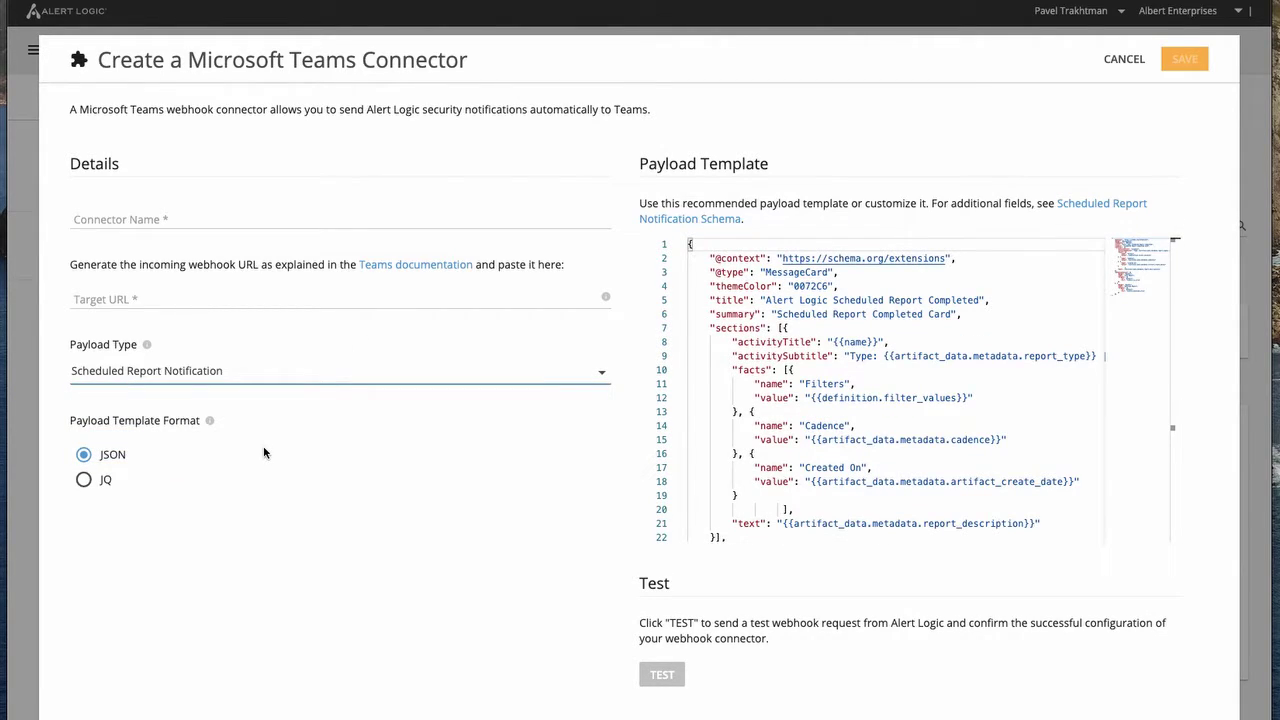
Step: Name the Teams connector "Webinar ServiceNow Connector - Reports" and set its Target URL to the saved outlook.office.com webhook address
click(133, 218)
text(We)
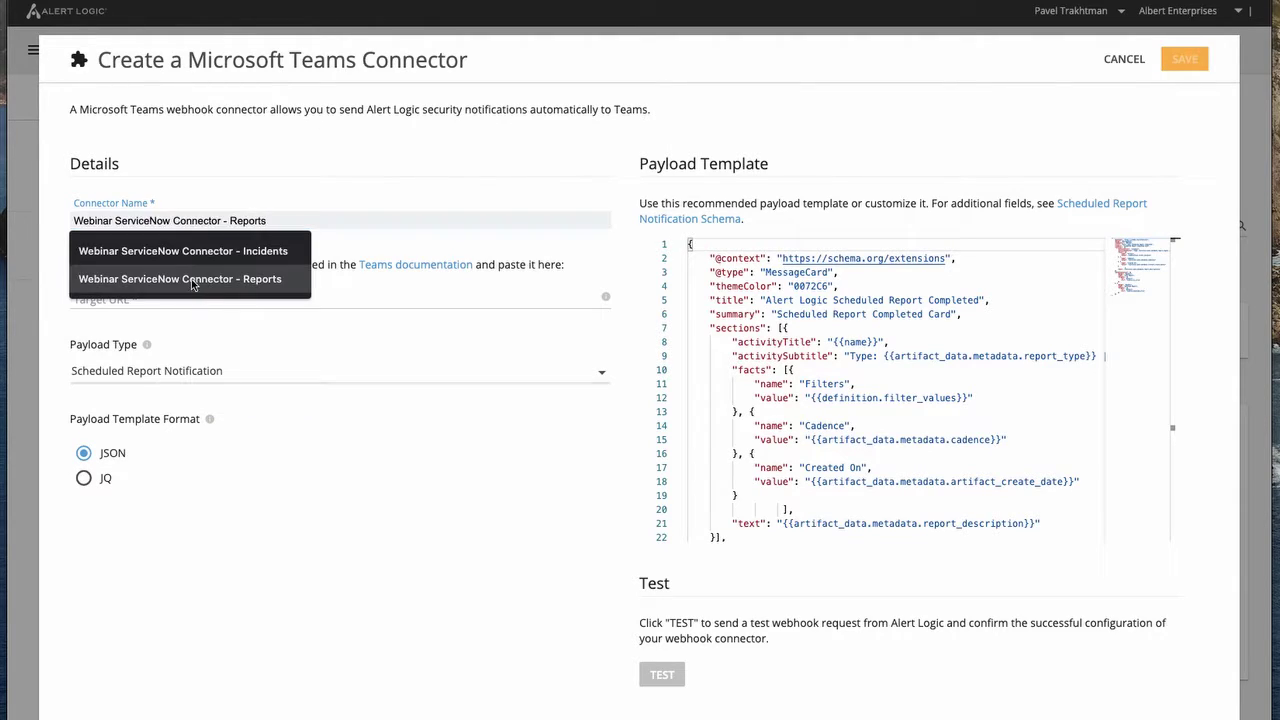
click(191, 279)
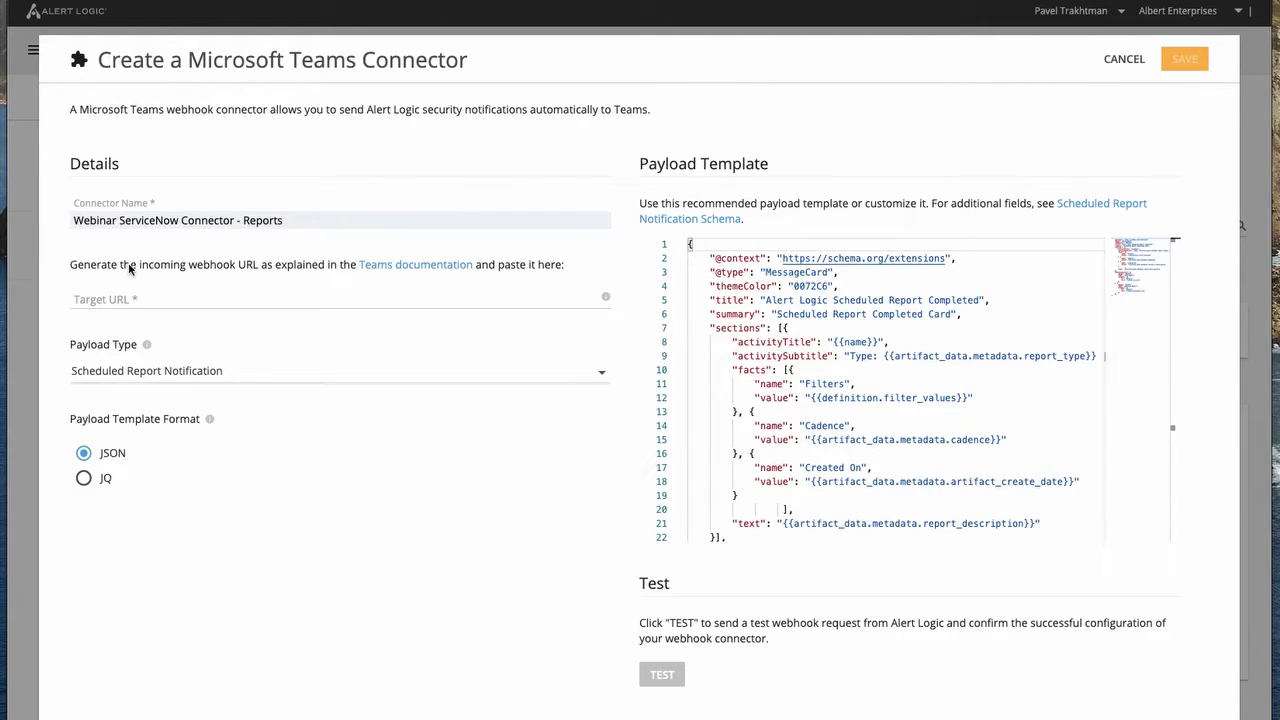
click(118, 300)
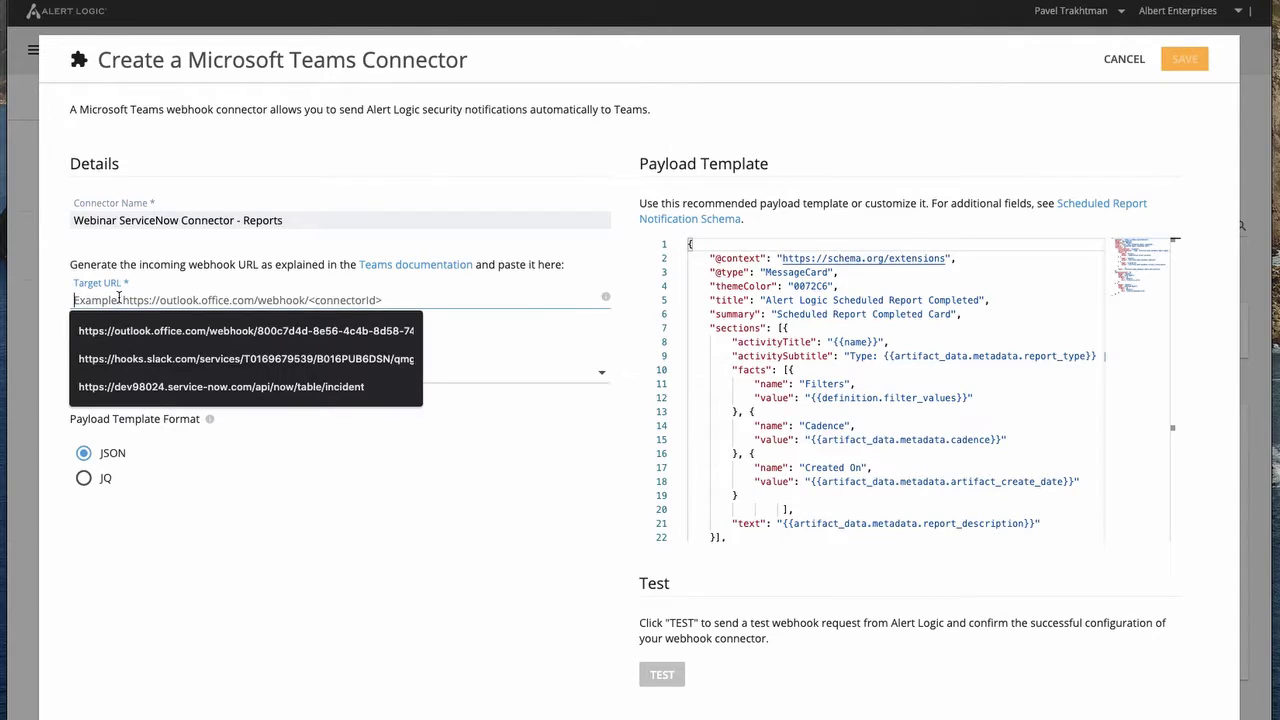
click(150, 329)
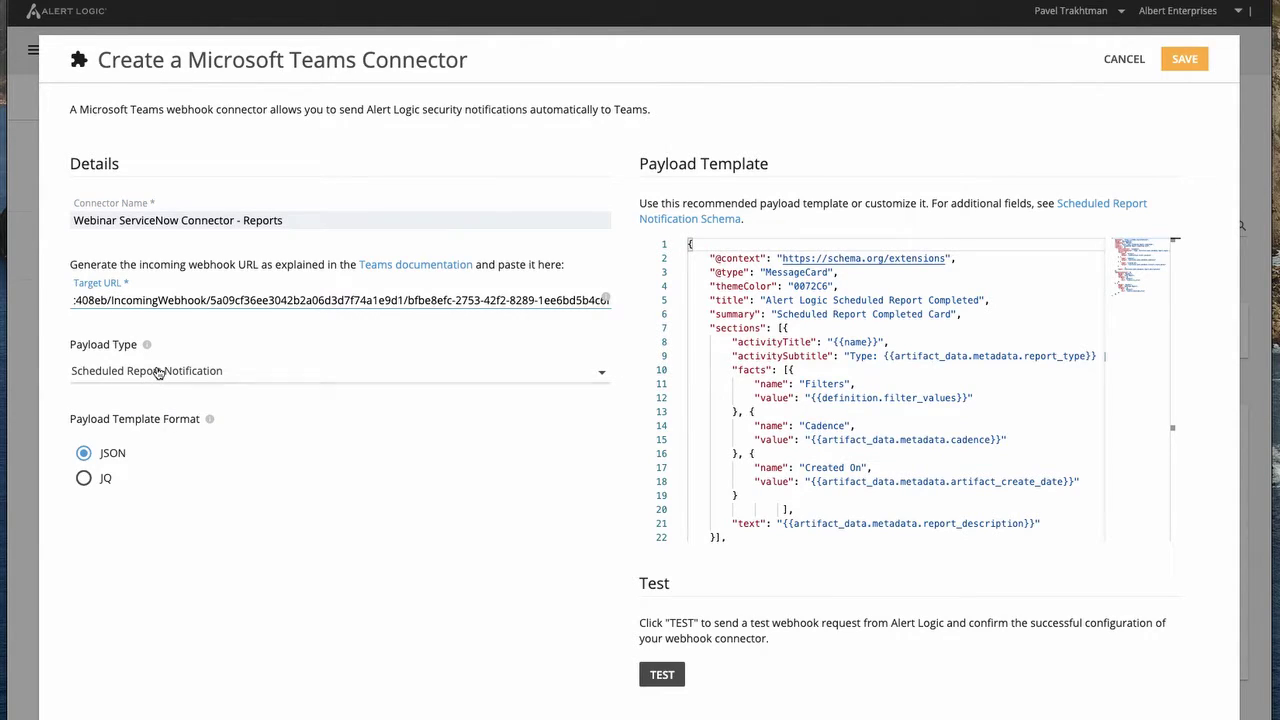
click(245, 595)
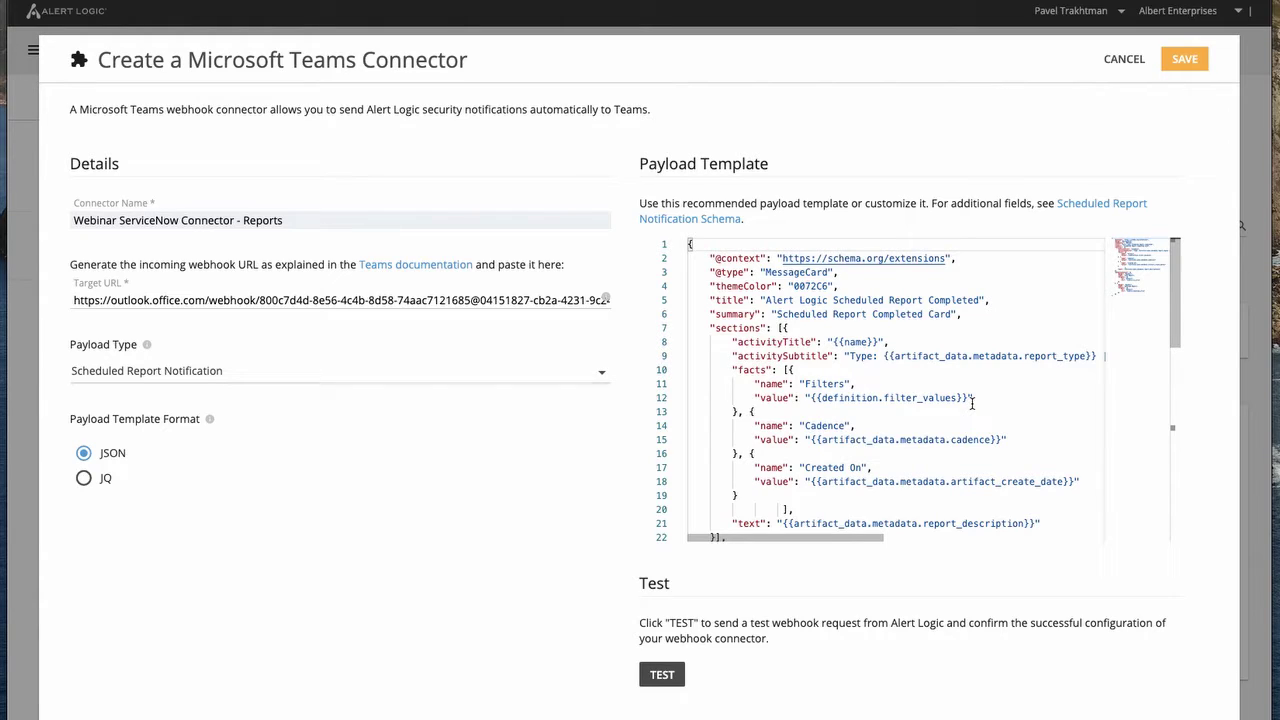
Step: Review the Teams connector's payload template through the Download Report action, send a test webhook request, and save the connector
scroll(812, 456, down, 3)
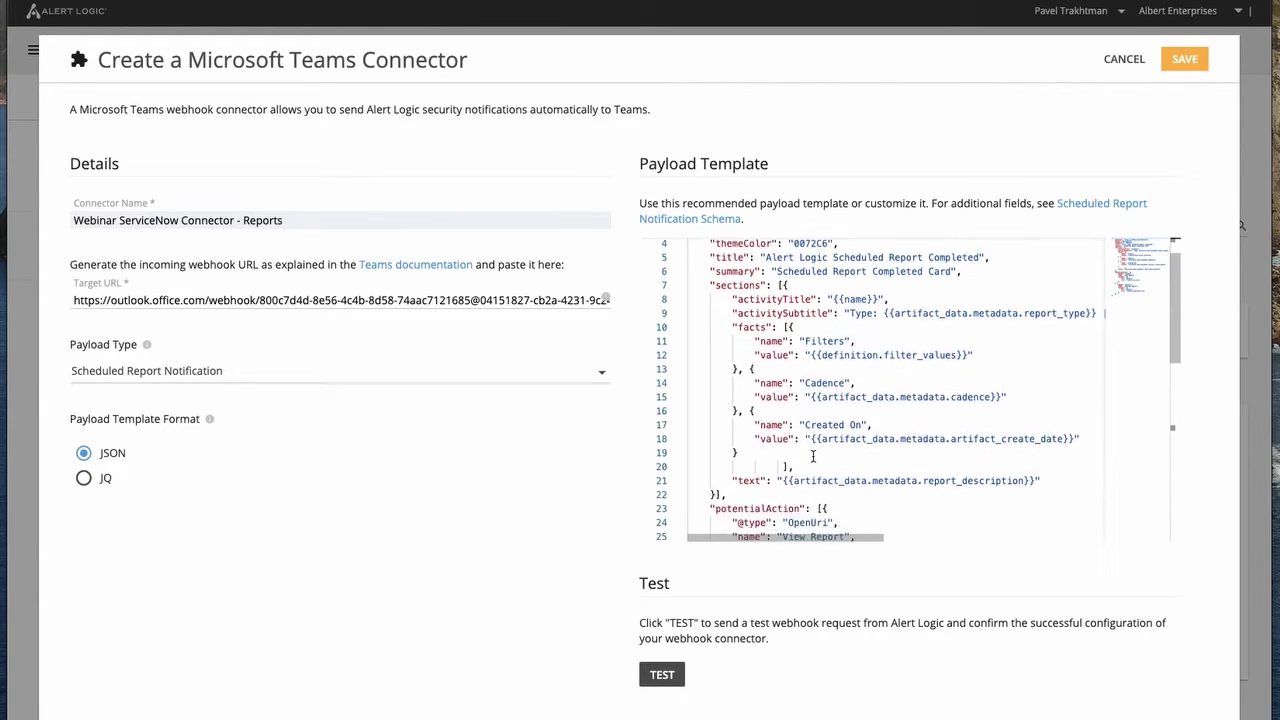
scroll(812, 456, down, 1)
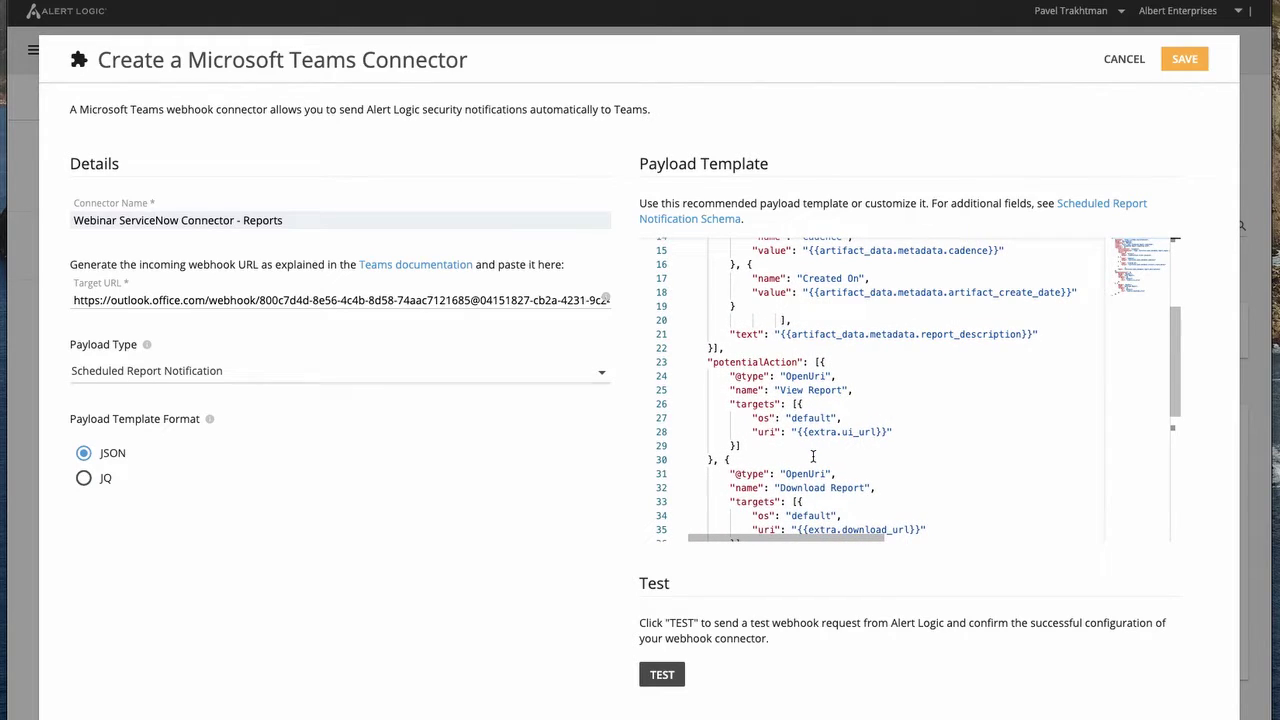
scroll(812, 456, down, 1)
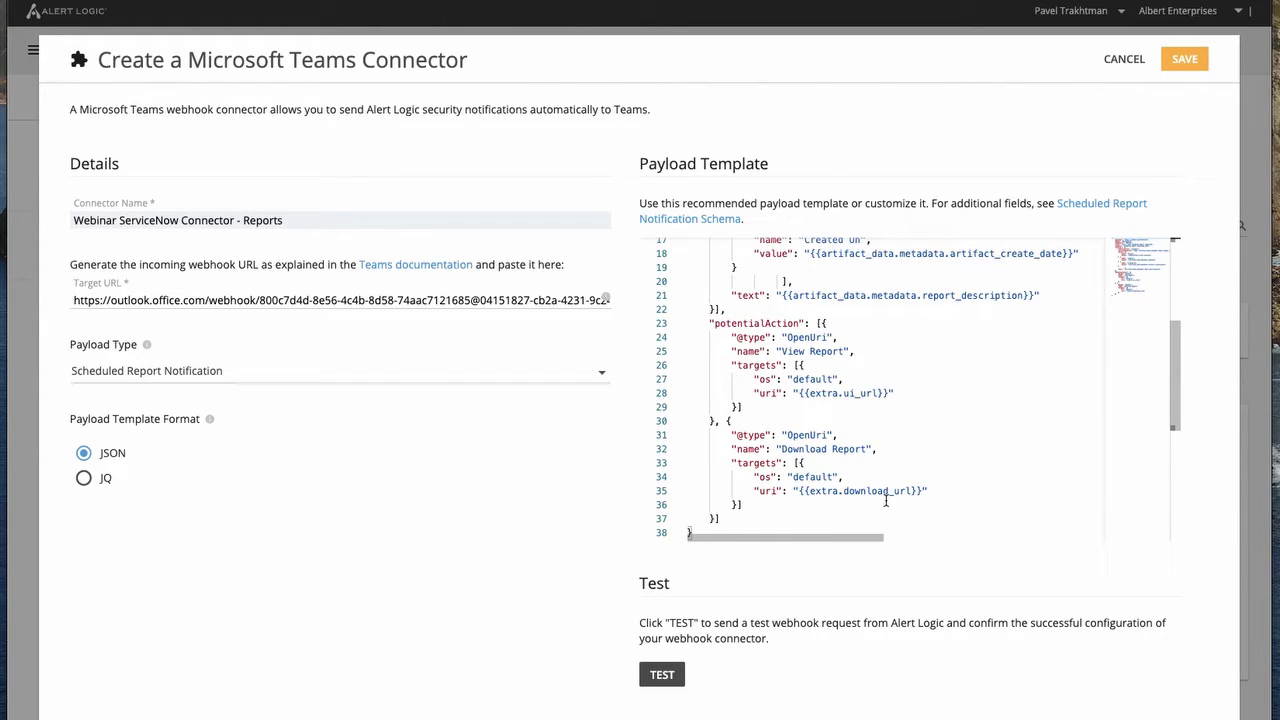
click(662, 684)
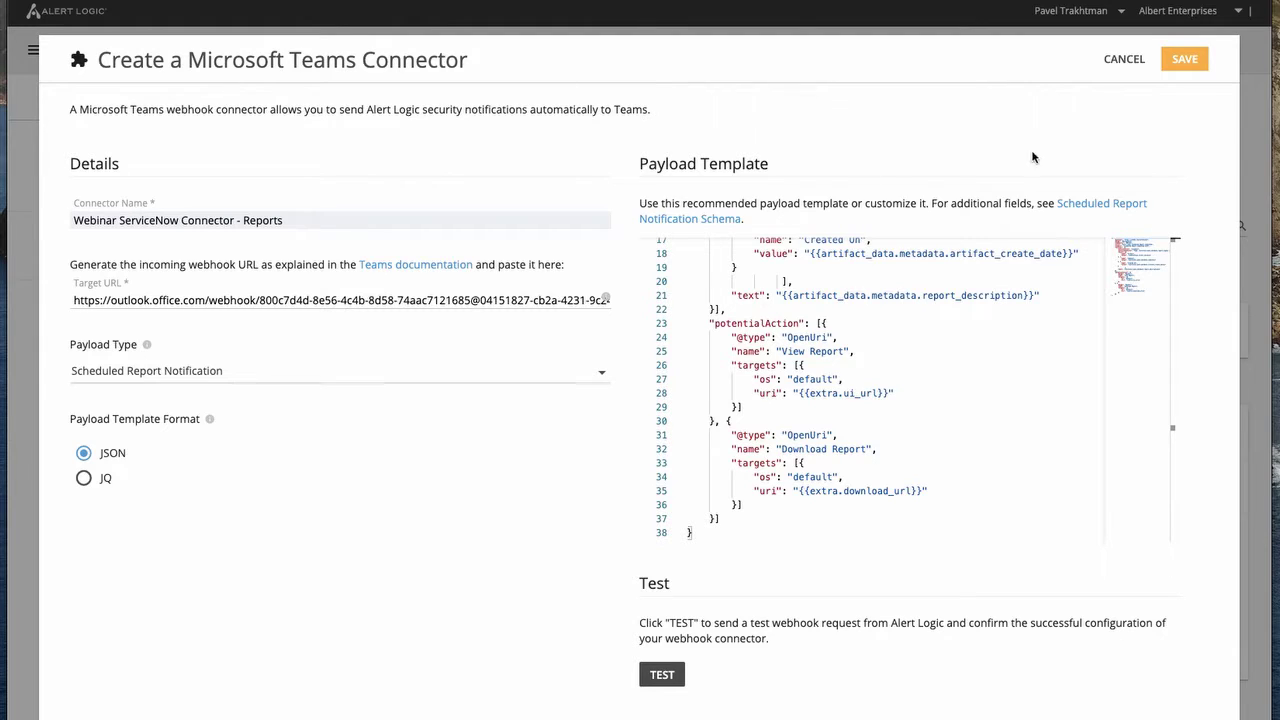
click(1184, 58)
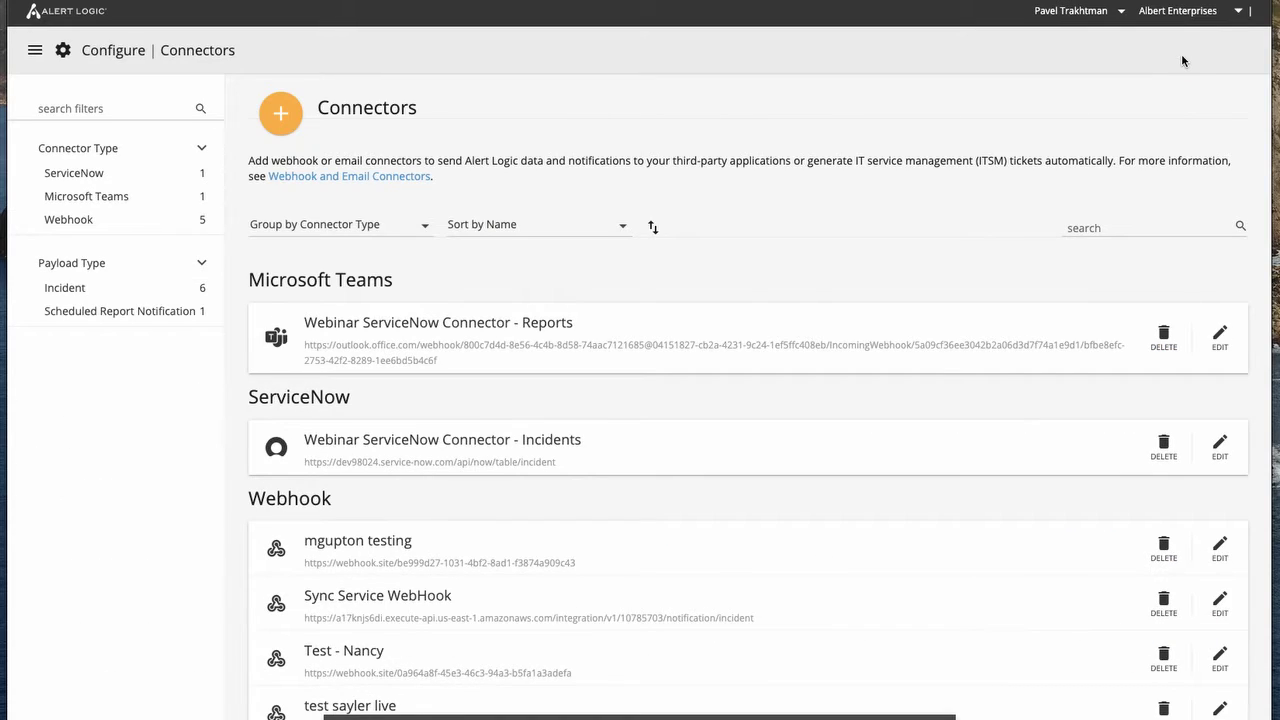
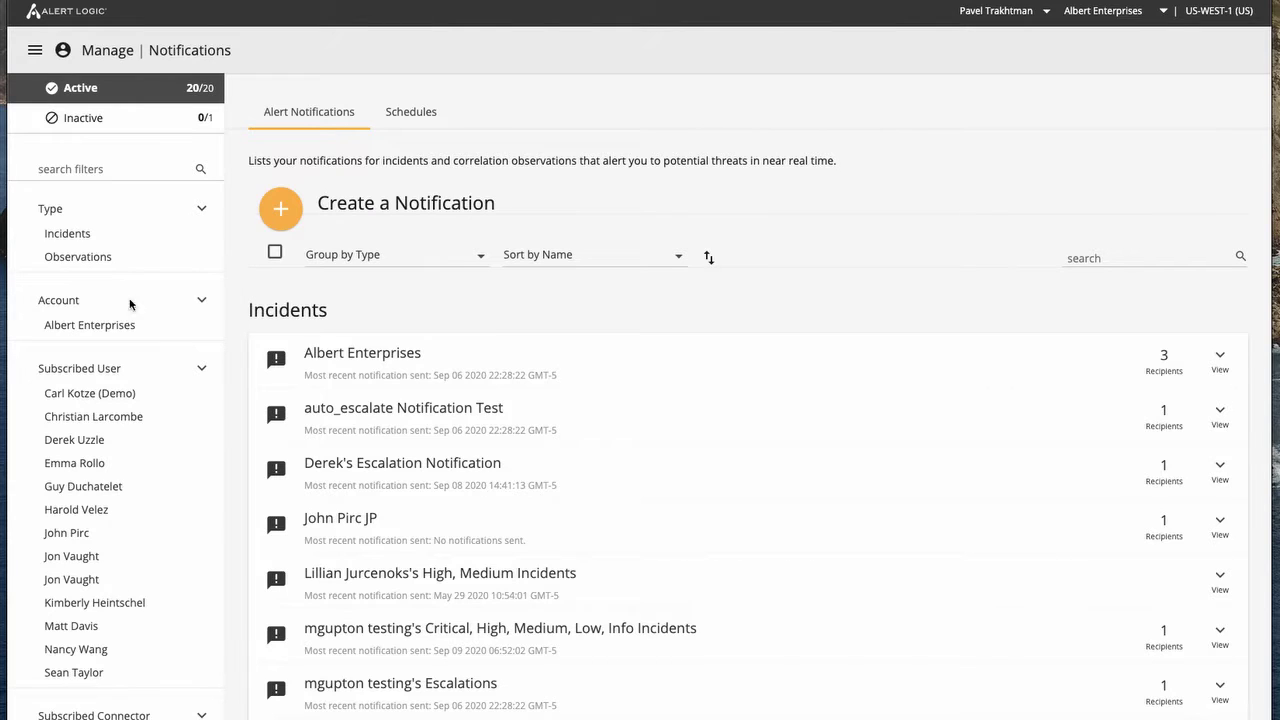
Step: Start an incident notification in Alert Logic named "Webinar Incidents Notification" and select all threat levels from Critical to Info
click(280, 209)
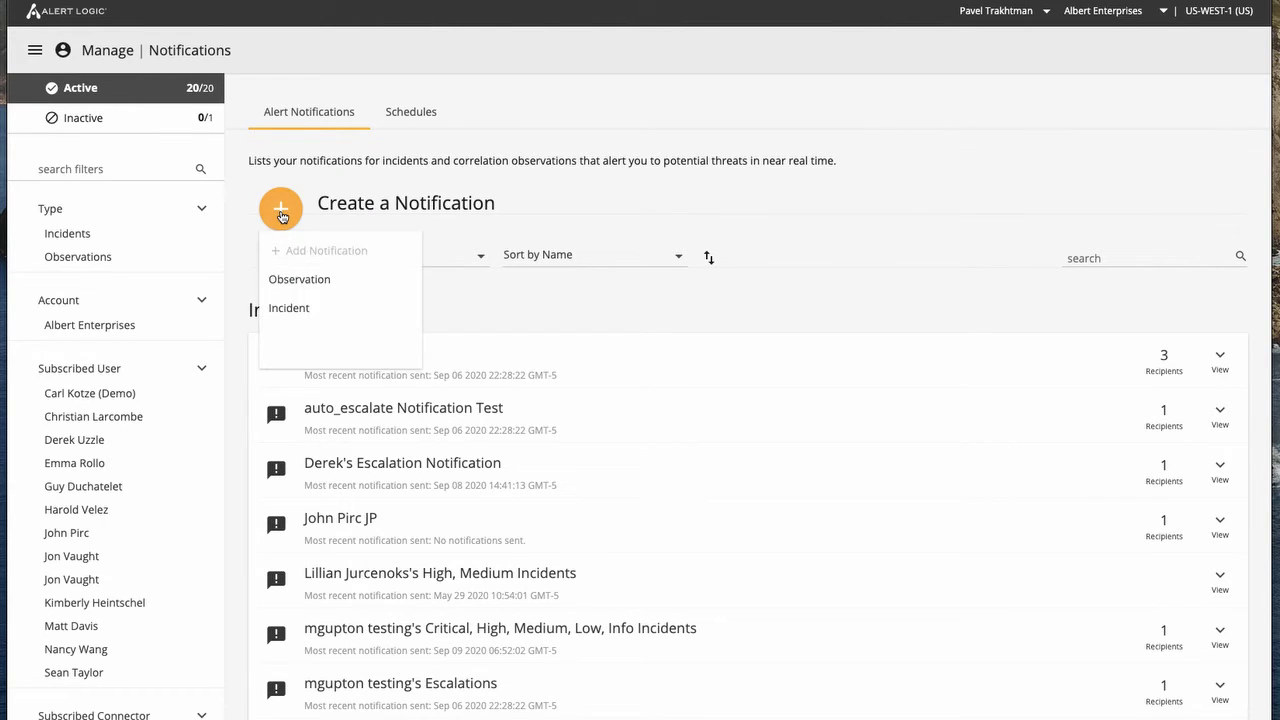
click(287, 309)
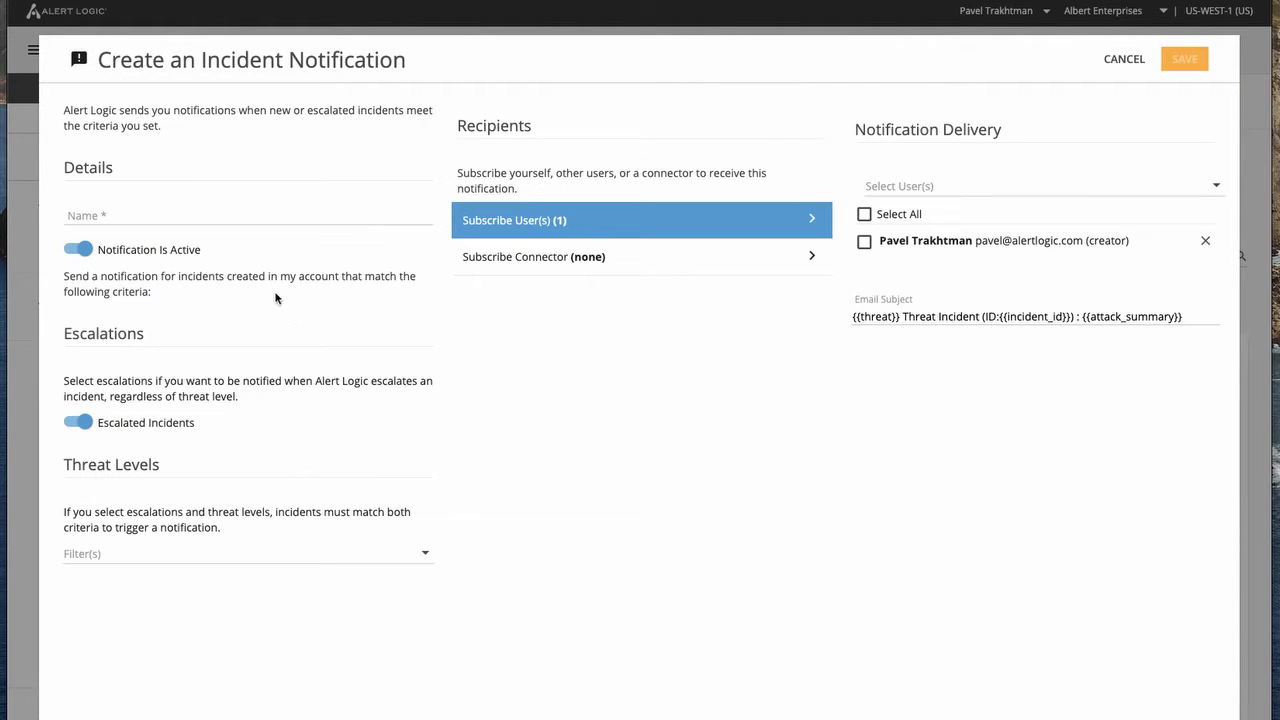
click(188, 212)
text(W)
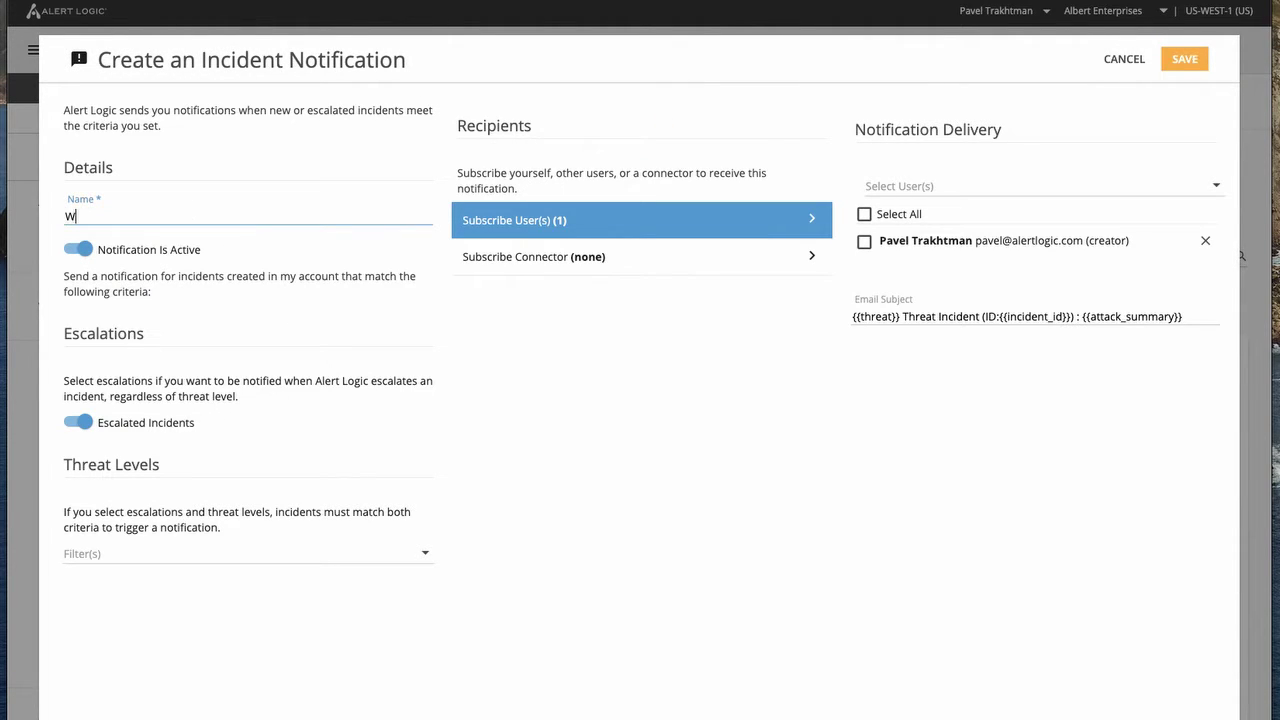
text(ebinar S)
key(BackSpace)
key(BackSpace)
text(Incidents Notification)
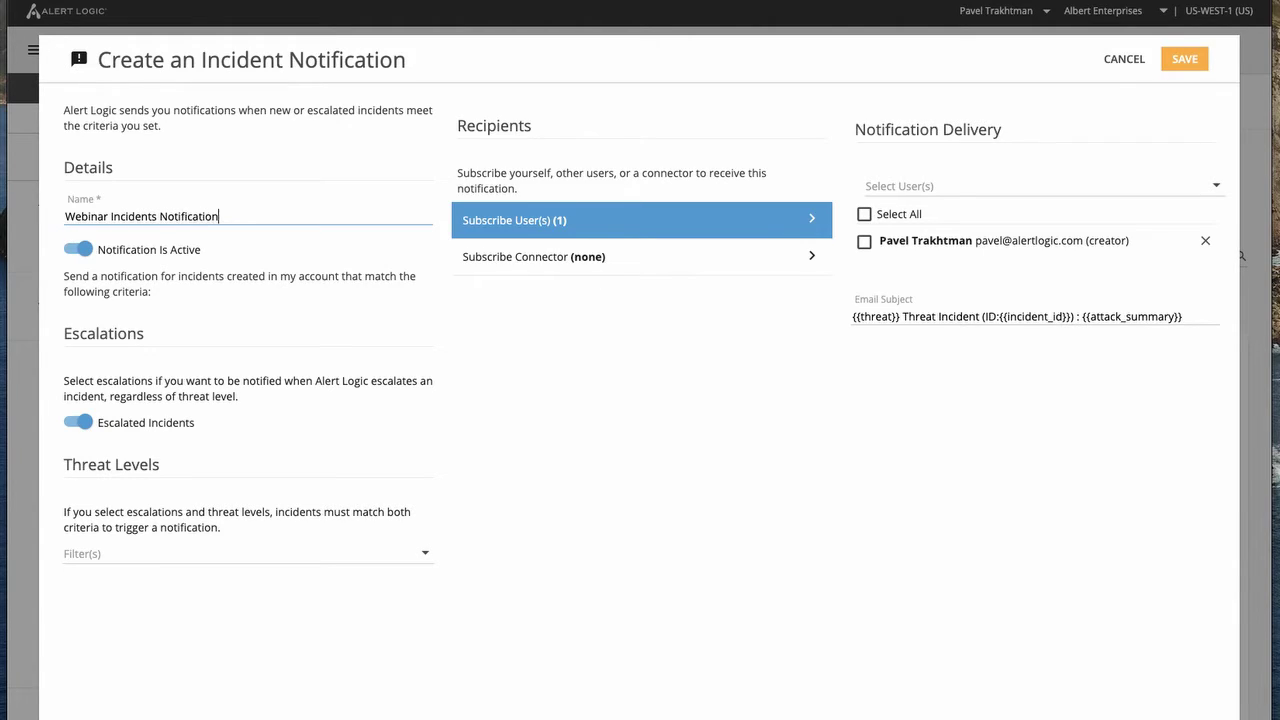
click(114, 558)
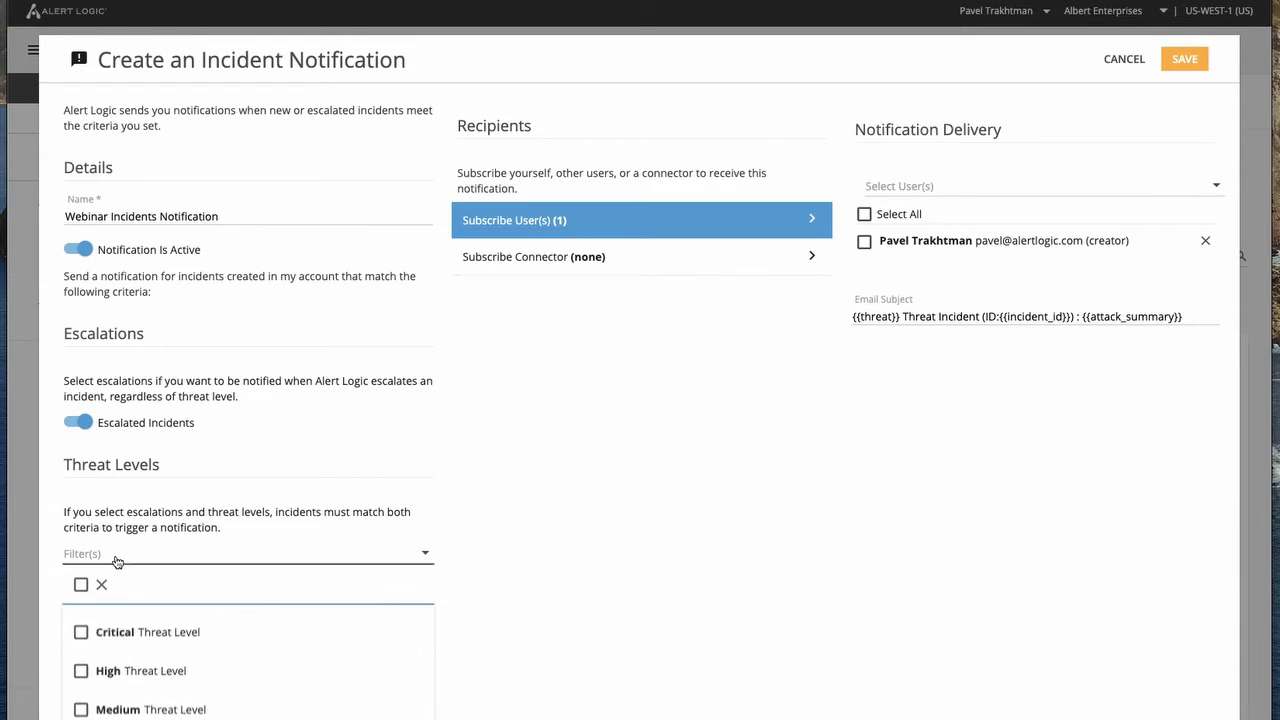
click(80, 586)
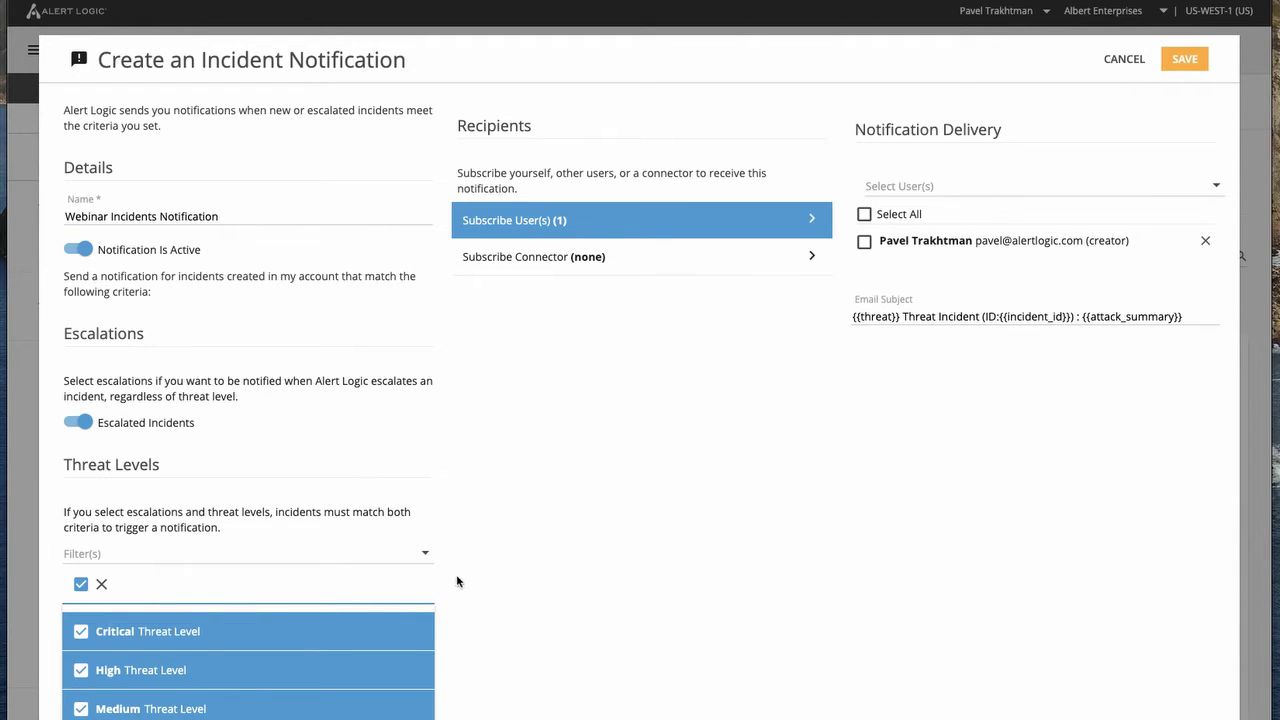
Step: Subscribe "Webinar ServiceNow Connector - Incidents" to the notification and check the assignment_group entry in its sample payload
click(690, 257)
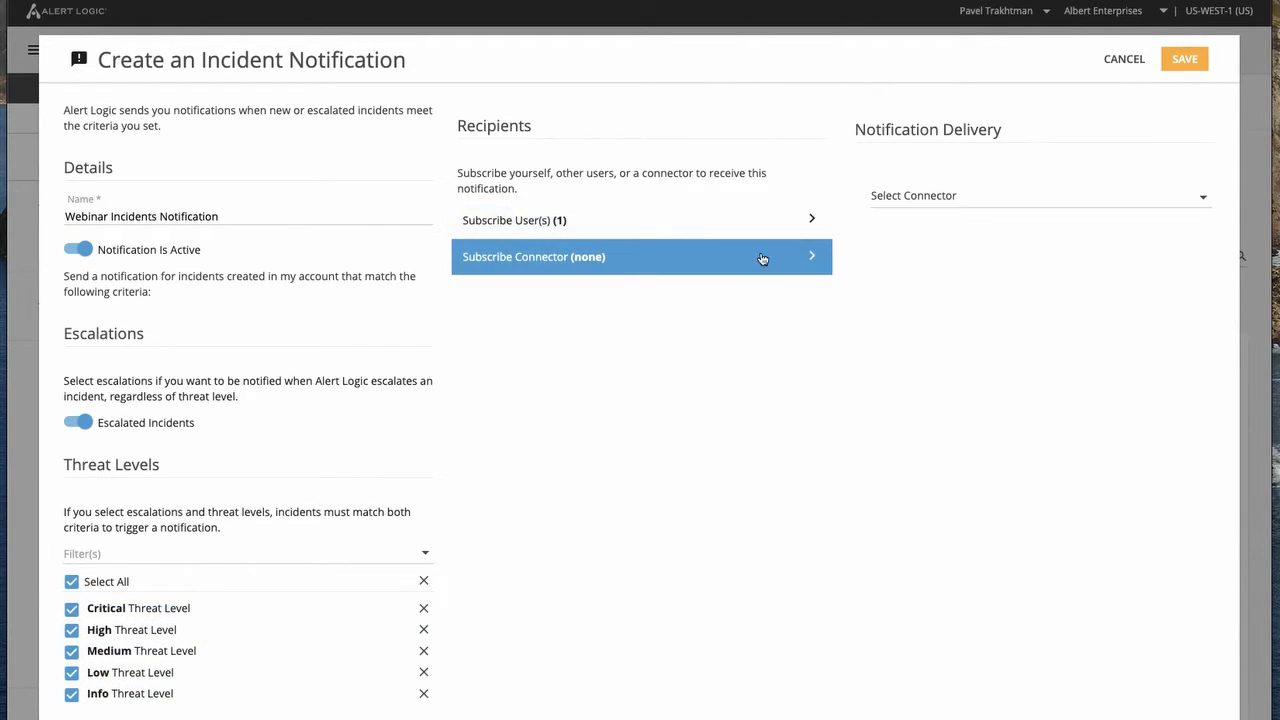
click(925, 201)
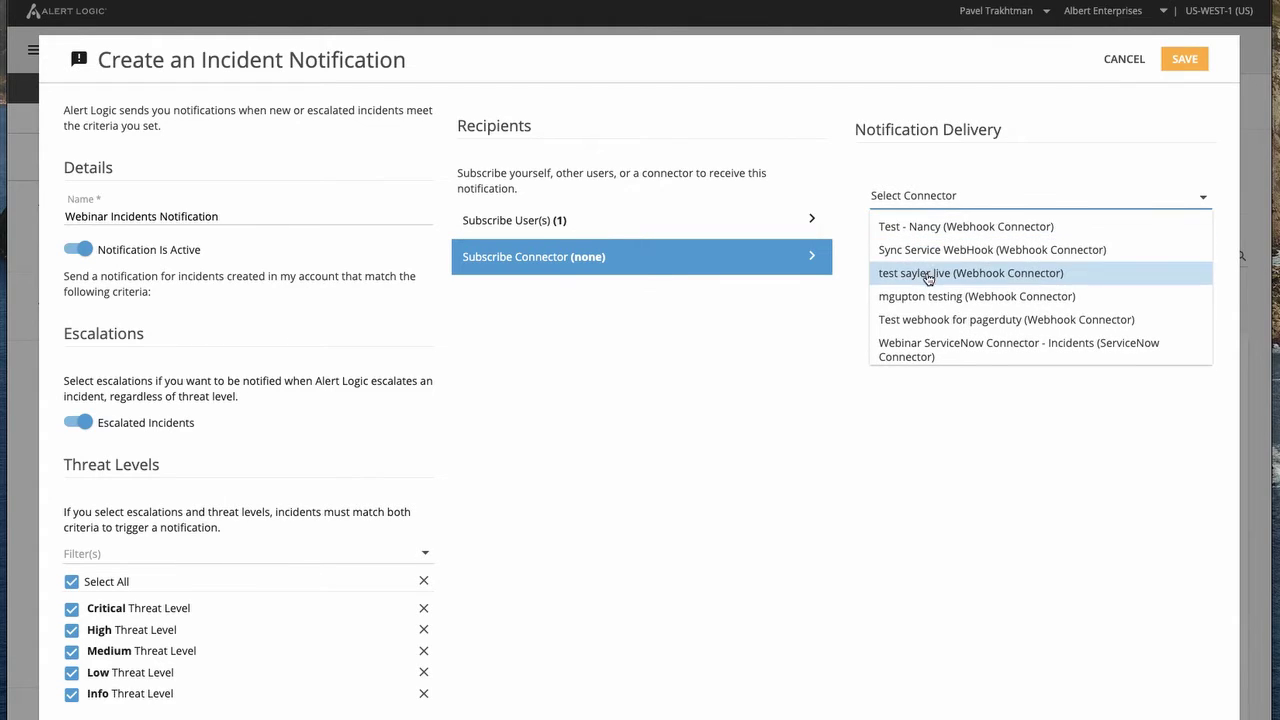
click(912, 349)
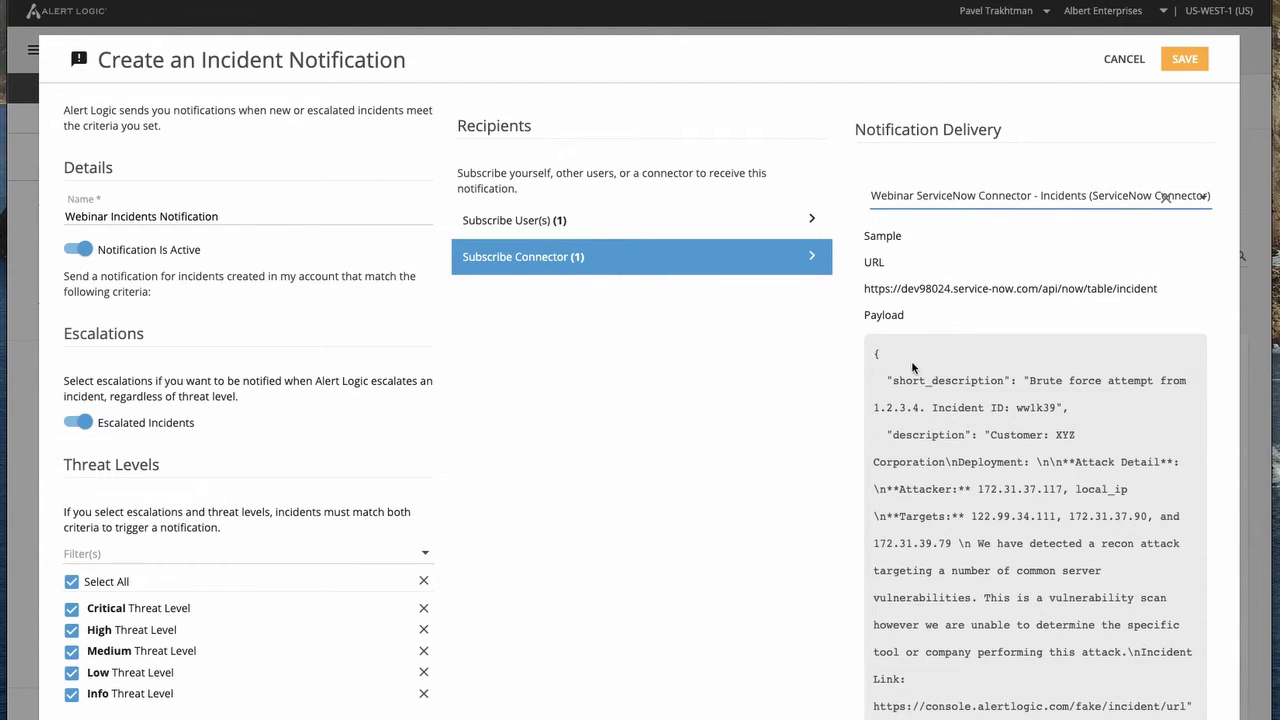
scroll(922, 413, down, 3)
scroll(922, 413, down, 2)
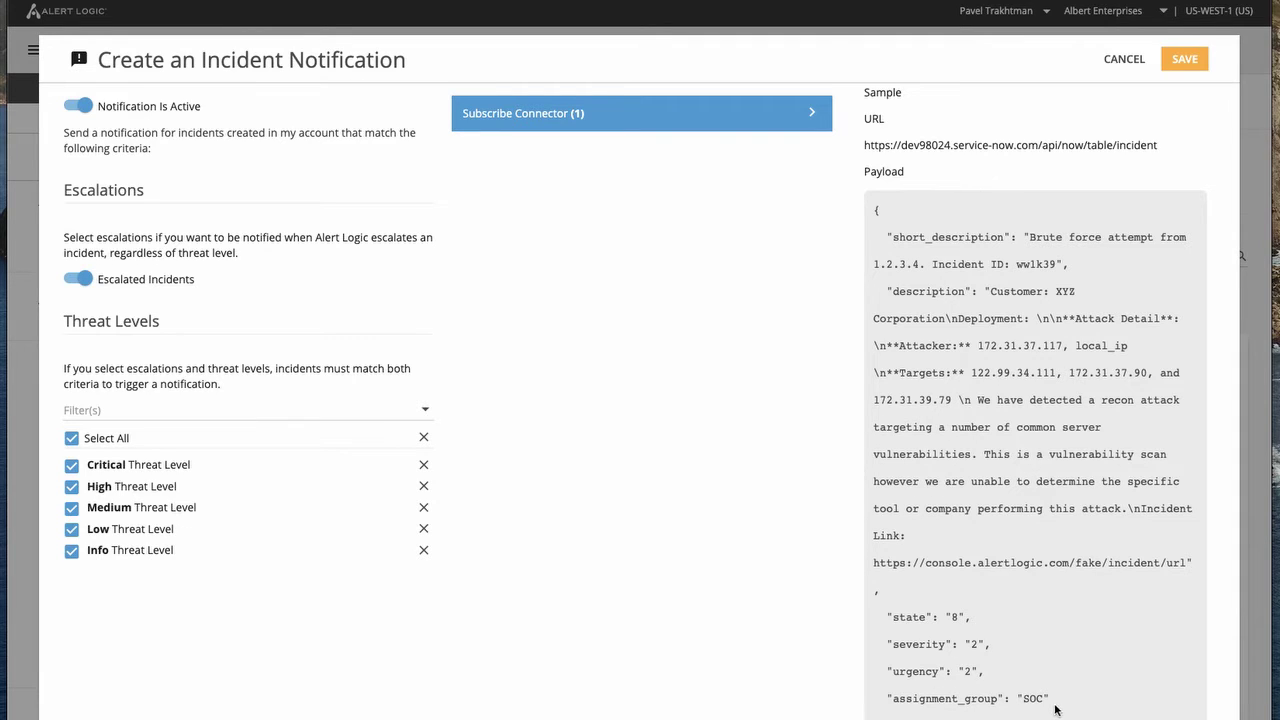
drag(1050, 697, 899, 697)
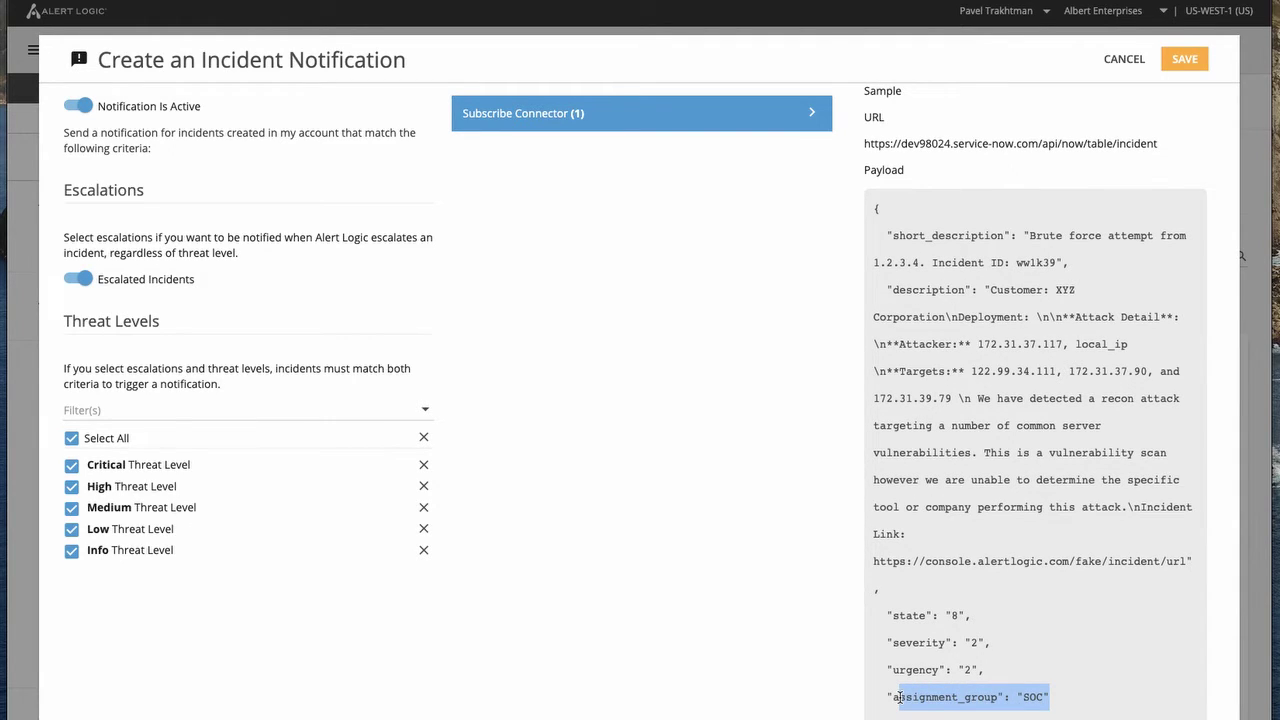
click(1132, 490)
scroll(1130, 486, up, 3)
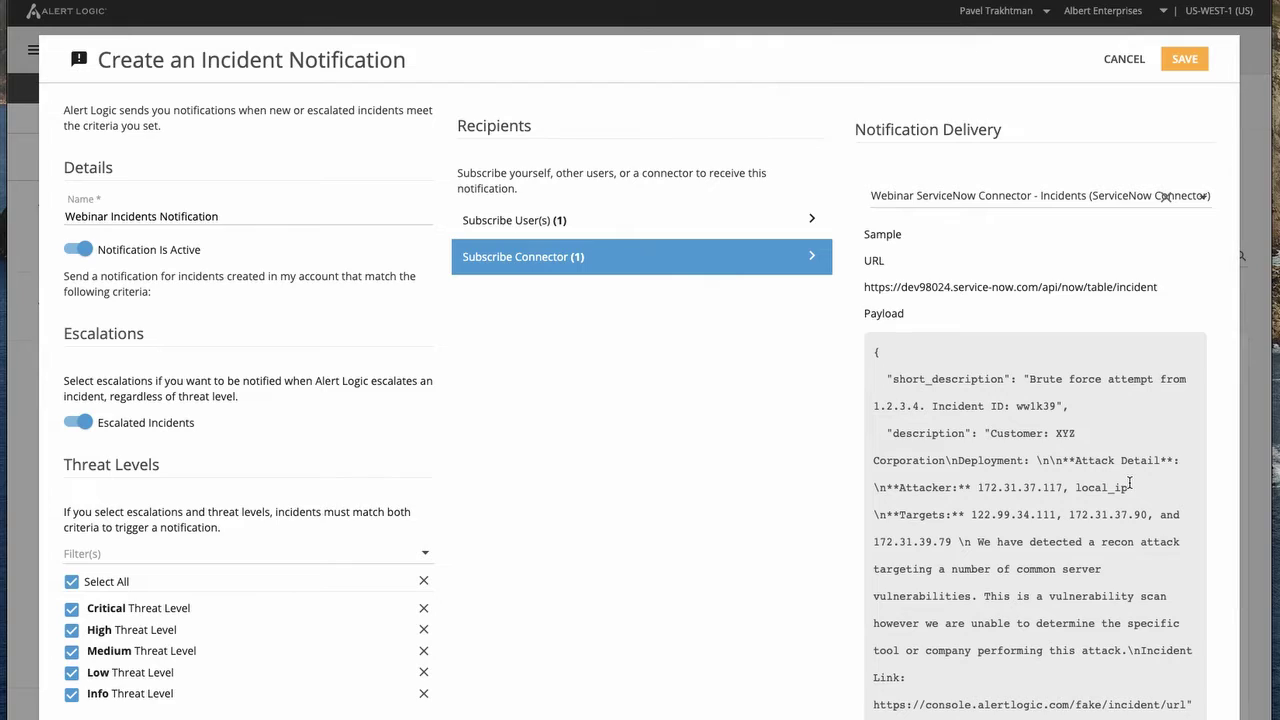
Step: Remove the creator from the notification's subscribed users and save the incident notification
click(792, 224)
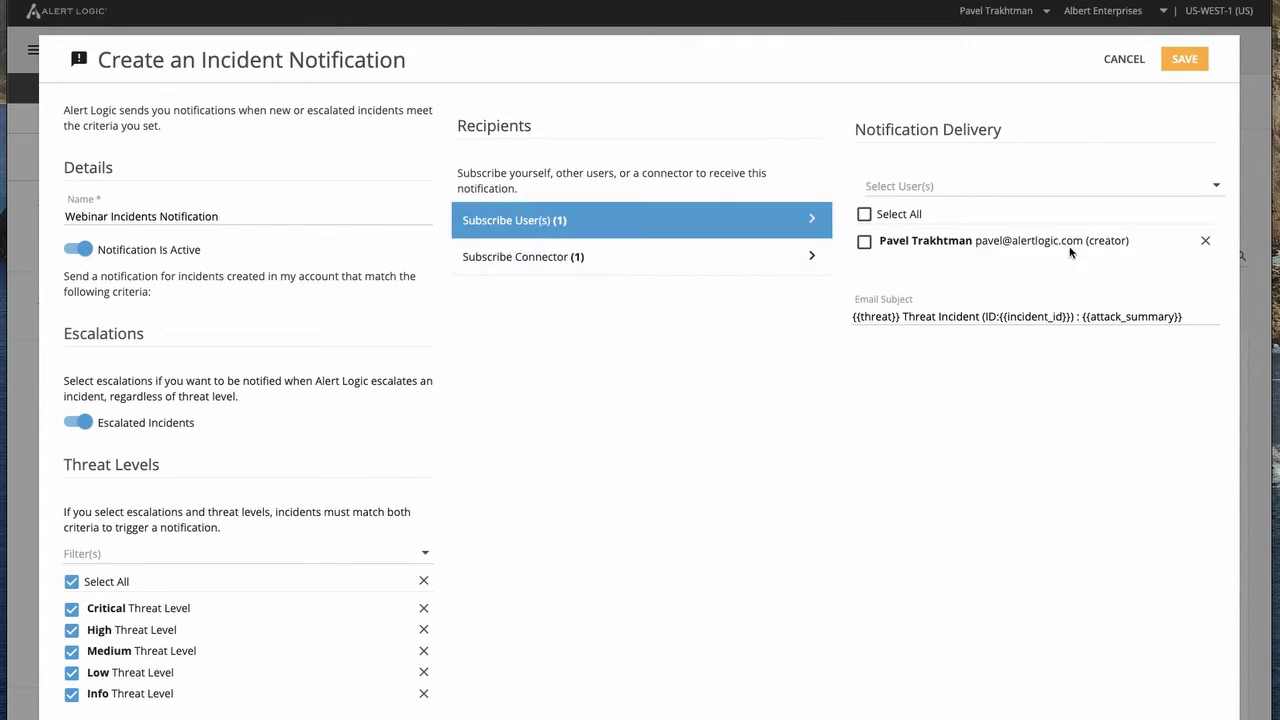
click(1205, 244)
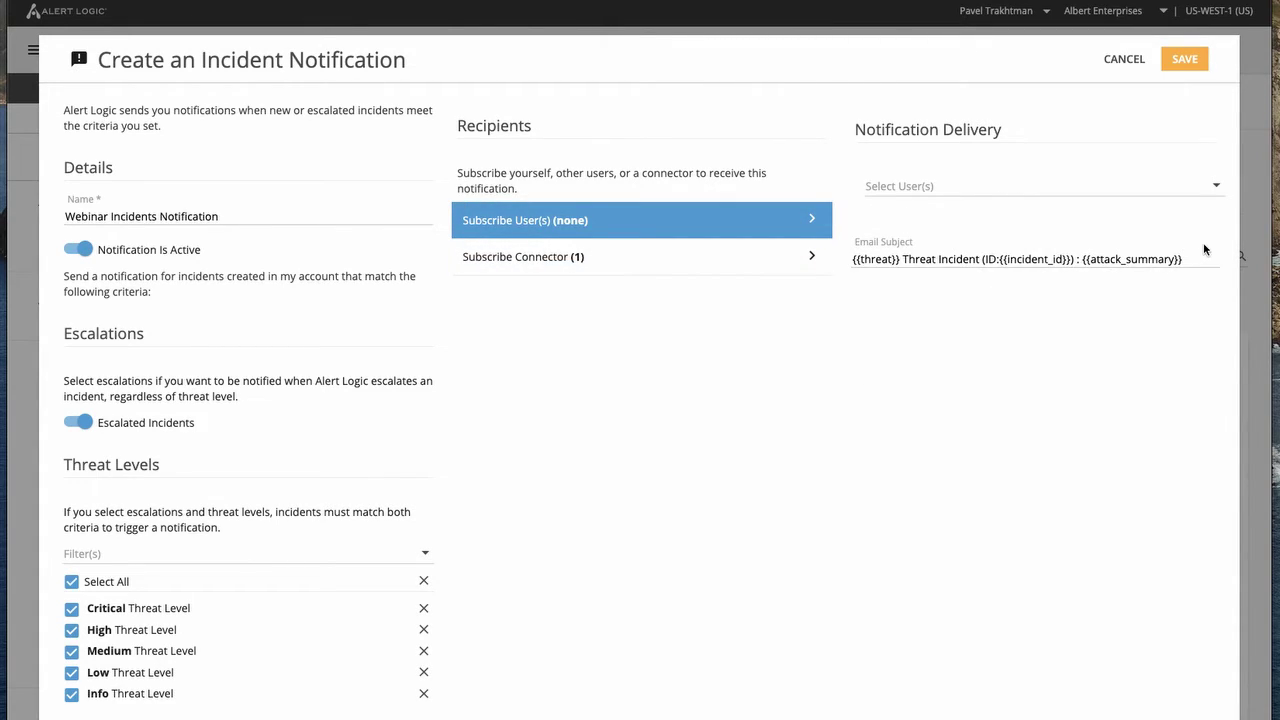
click(1183, 59)
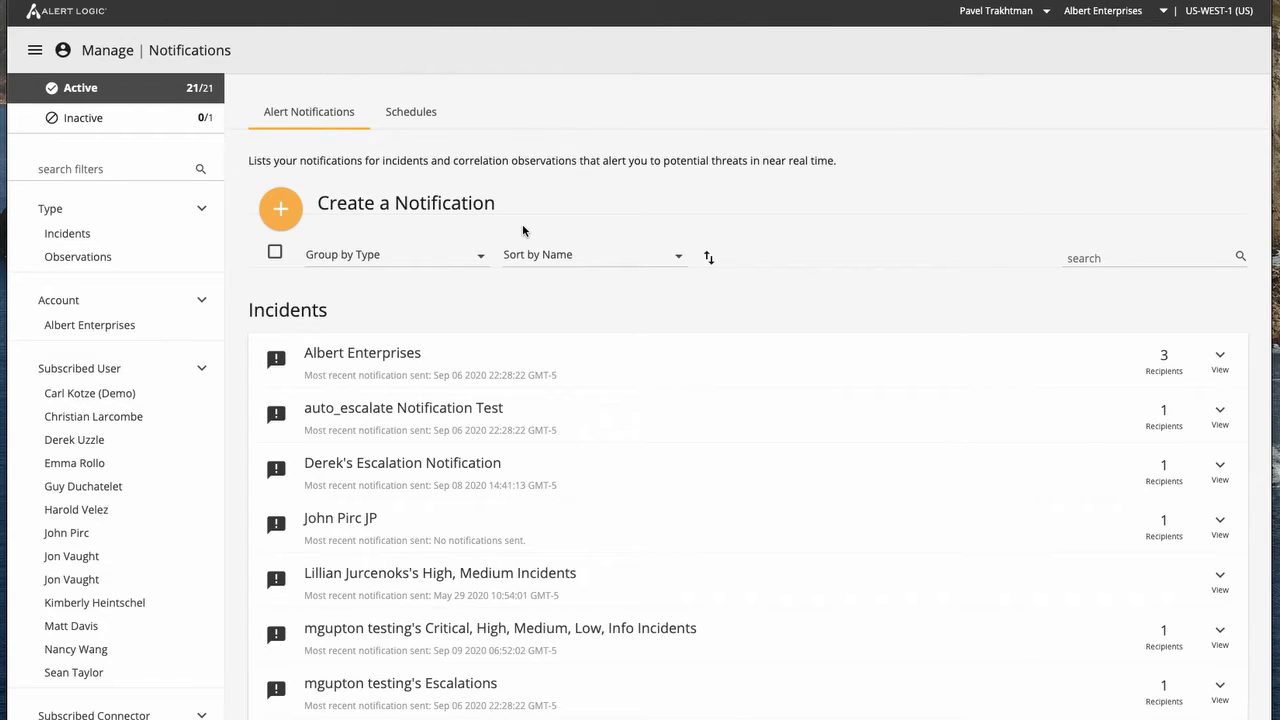
Step: Filter the schedules to Scheduled Reports and open the Daily Log Anomaly Analysis report schedule for editing
click(409, 118)
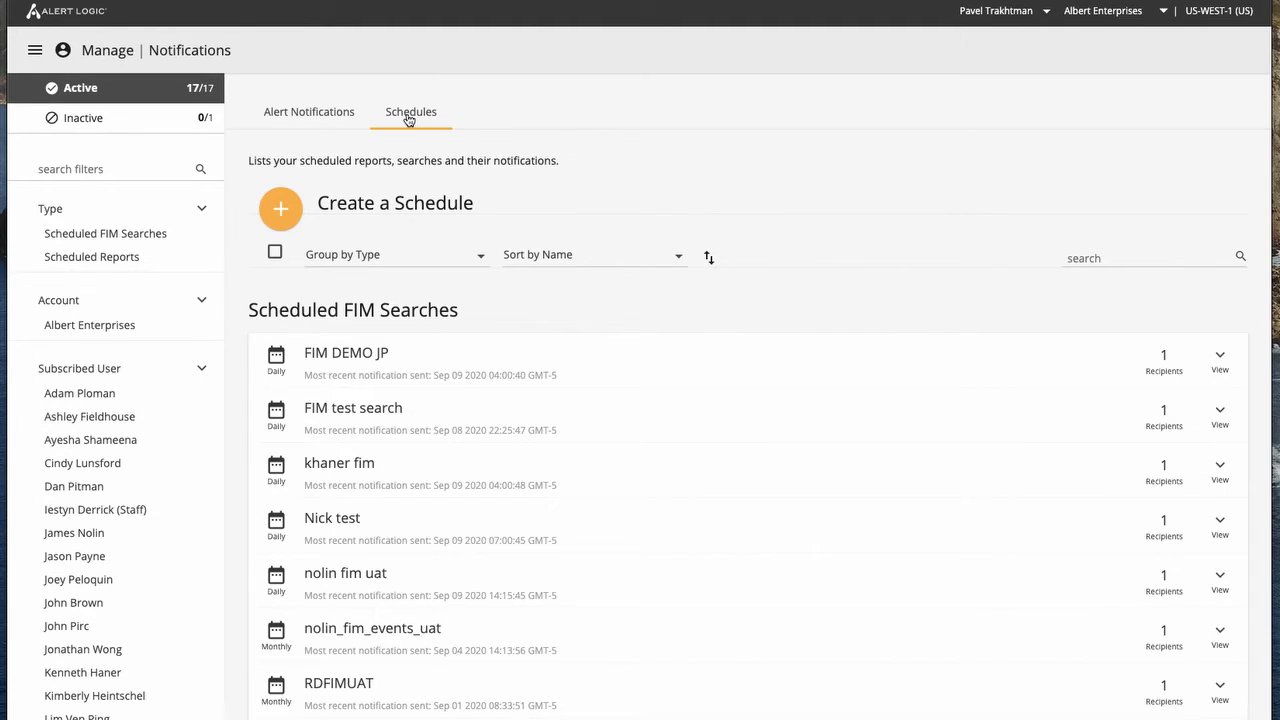
click(116, 258)
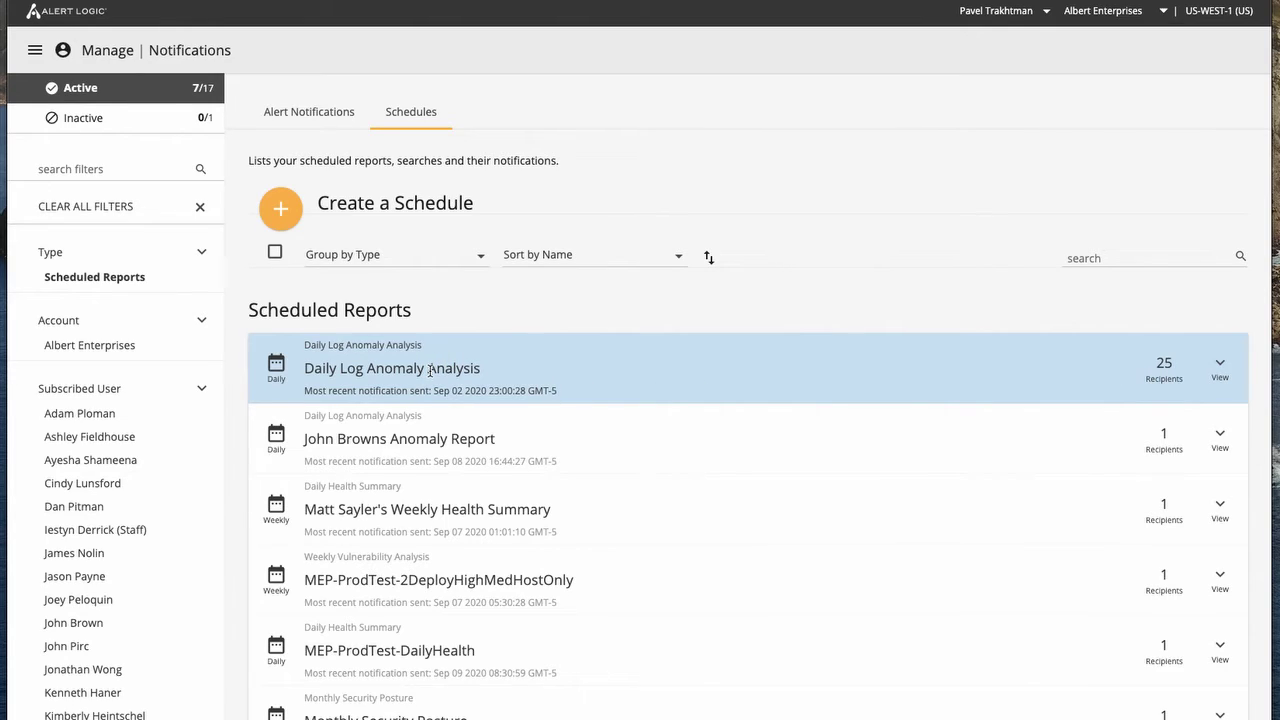
click(1222, 368)
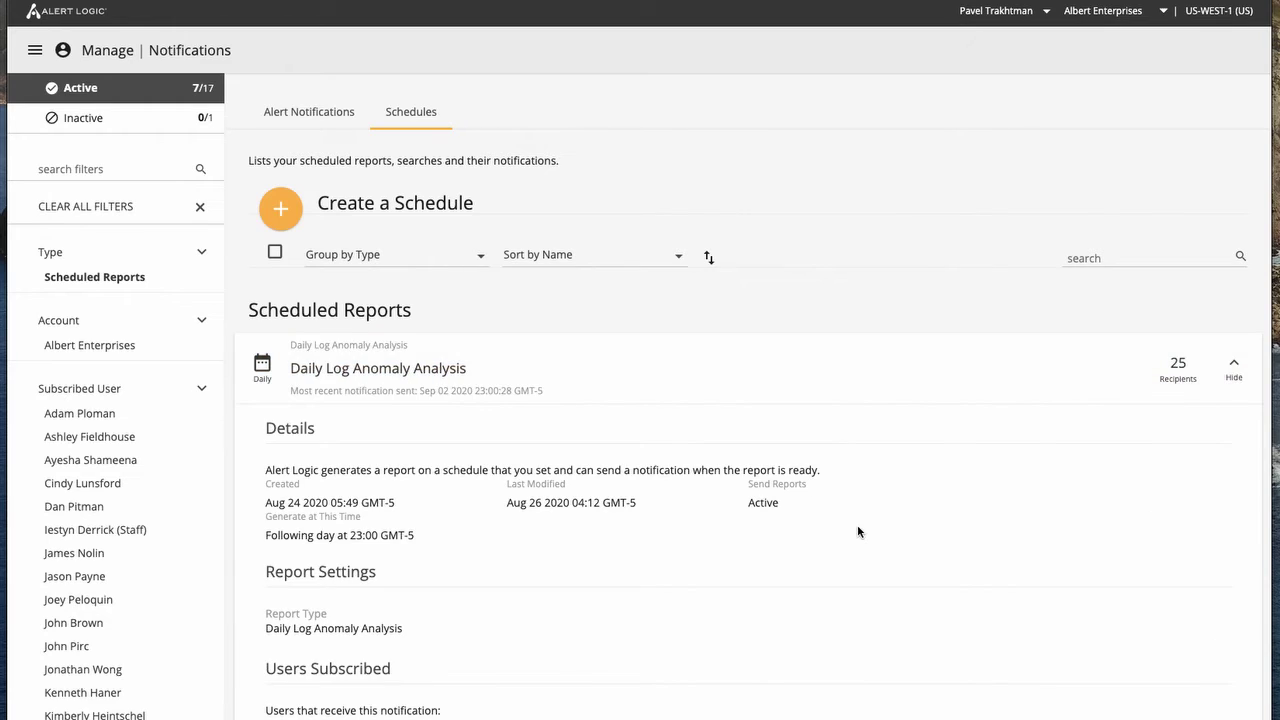
scroll(850, 530, down, 5)
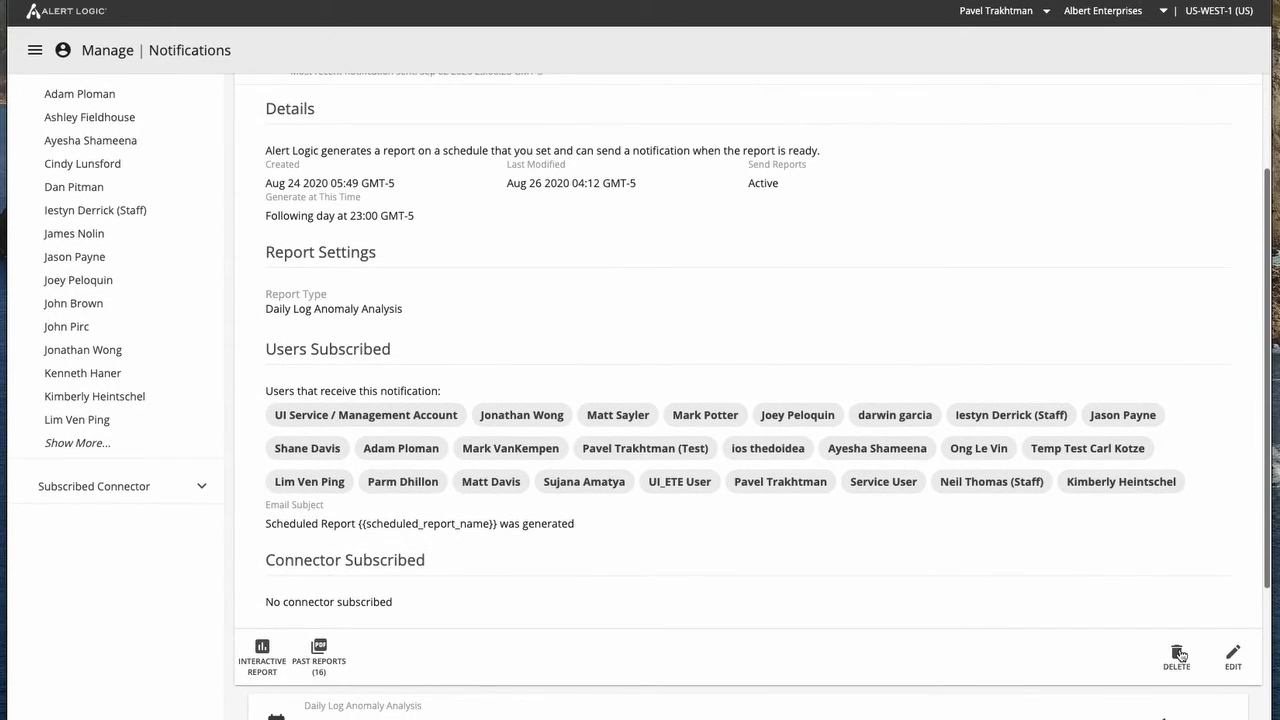
click(1231, 657)
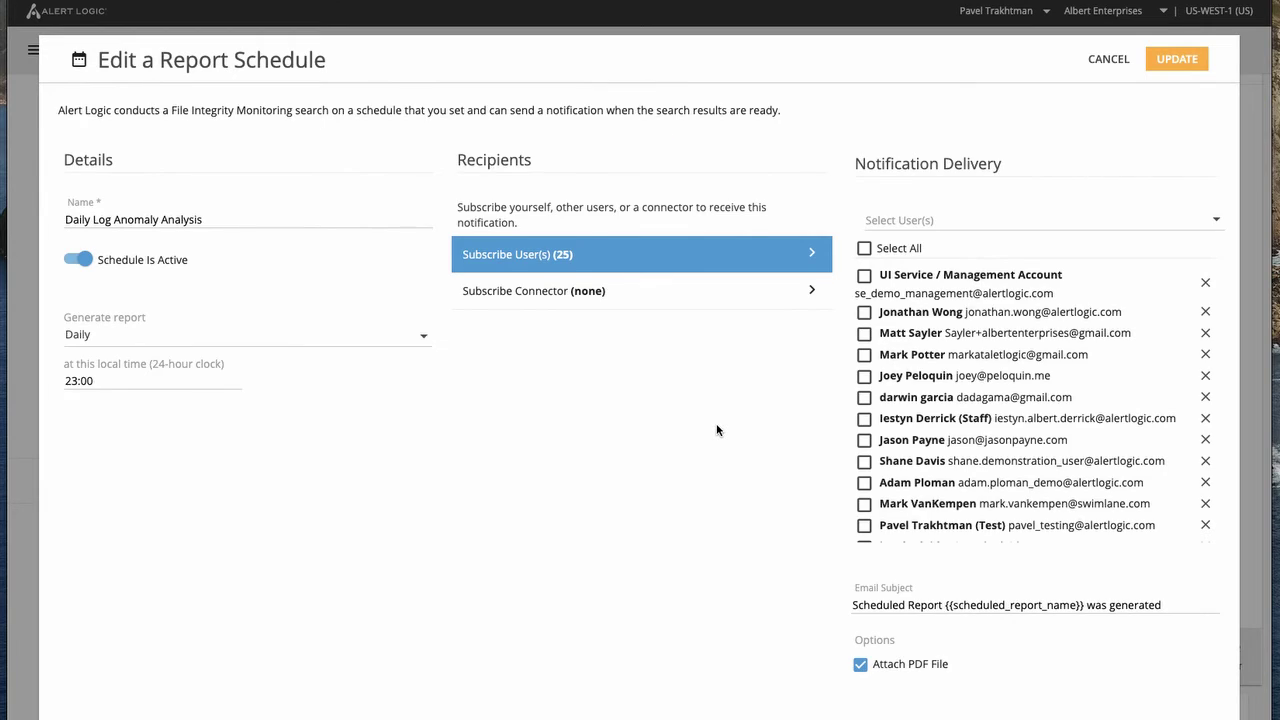
Step: Subscribe the Microsoft Teams connector "Webinar ServiceNow Connector - Reports" to the Daily Log Anomaly Analysis schedule
click(610, 292)
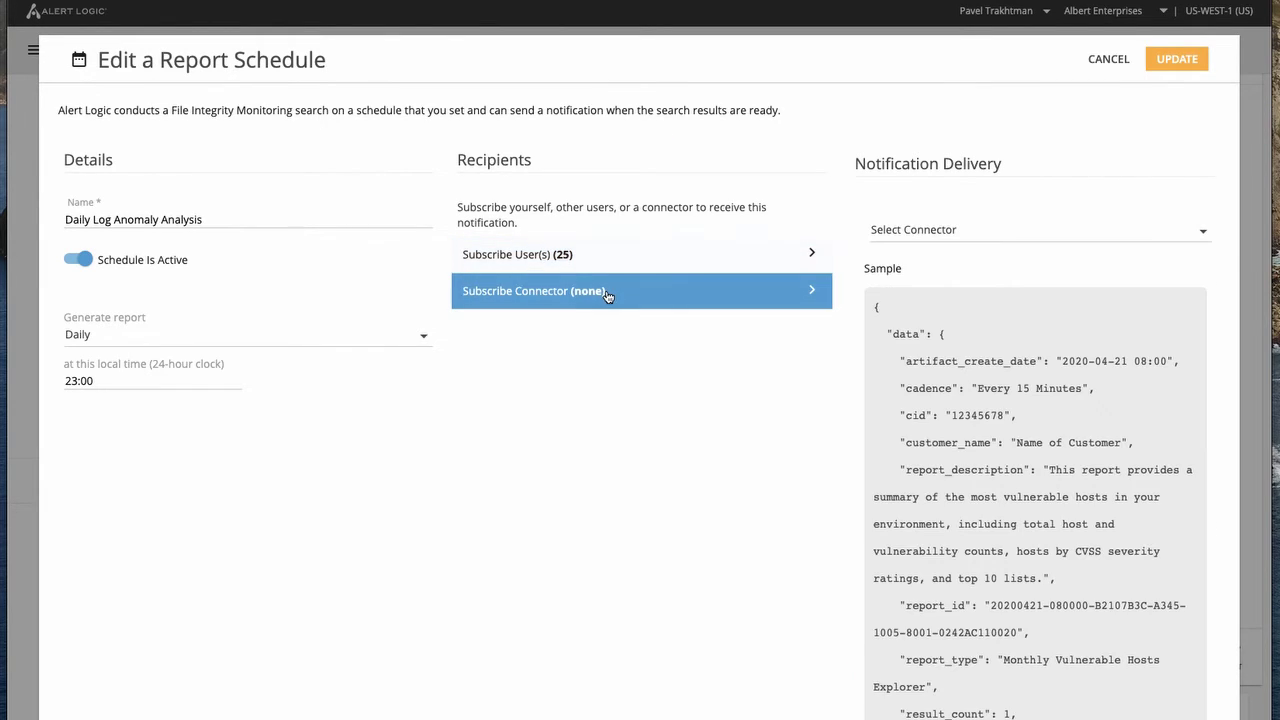
click(971, 240)
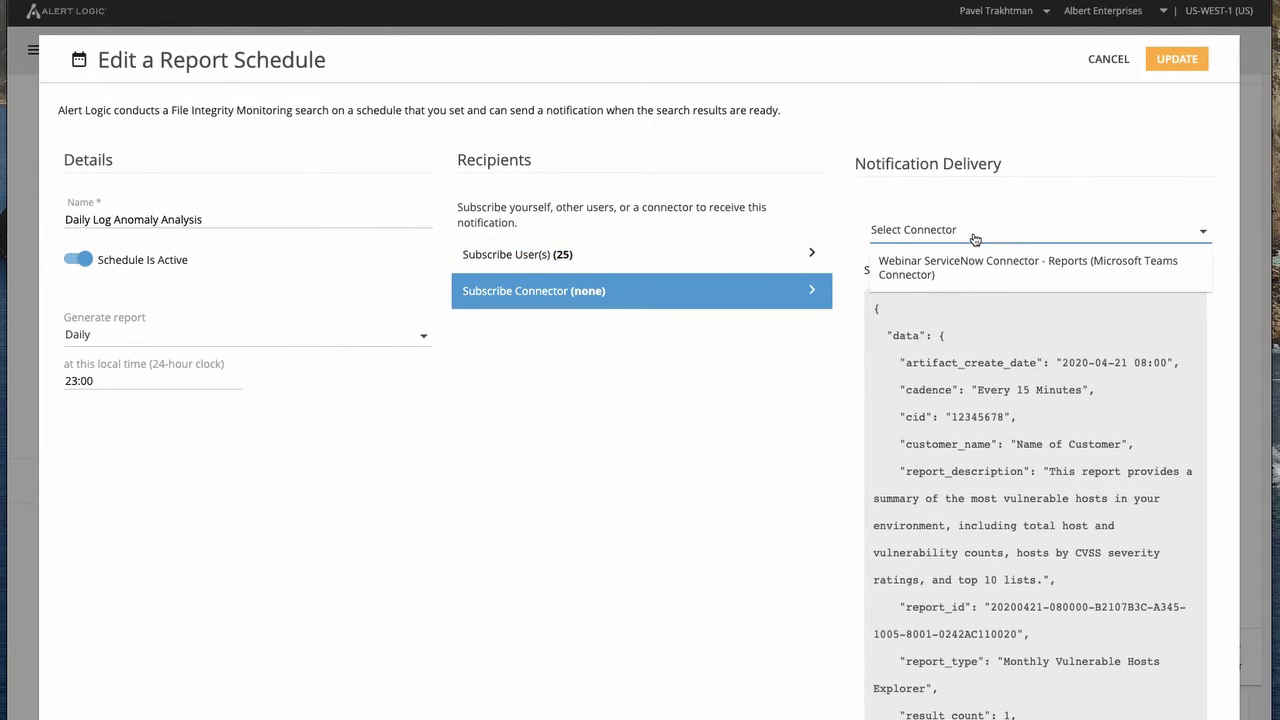
click(921, 272)
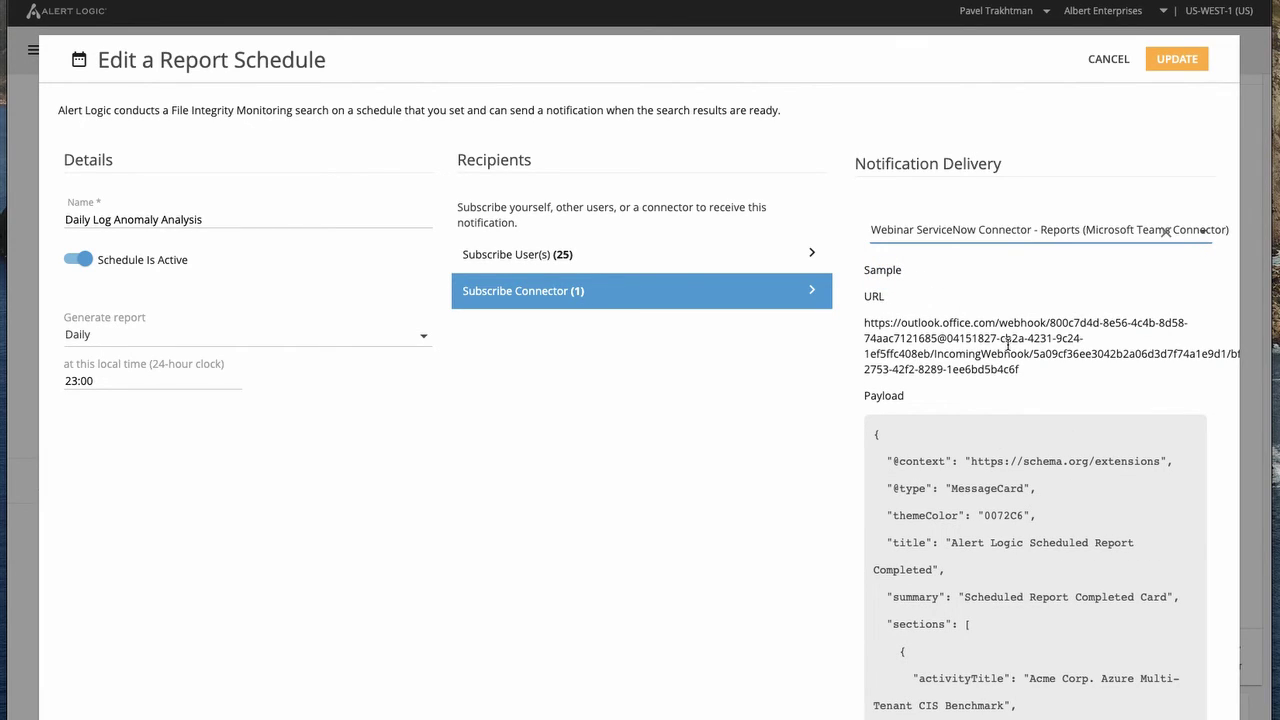
Step: Review the Teams connector's sample payload down to its Download Report action and update the report schedule
scroll(927, 545, down, 3)
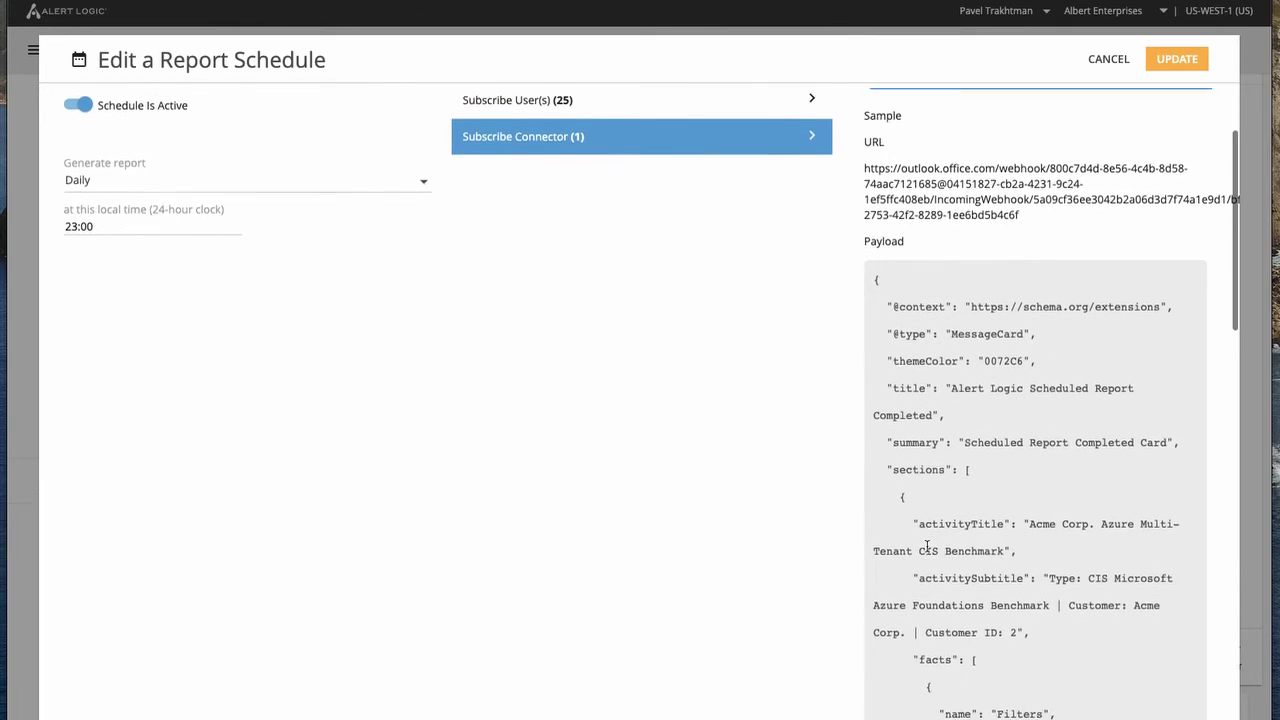
scroll(927, 545, down, 5)
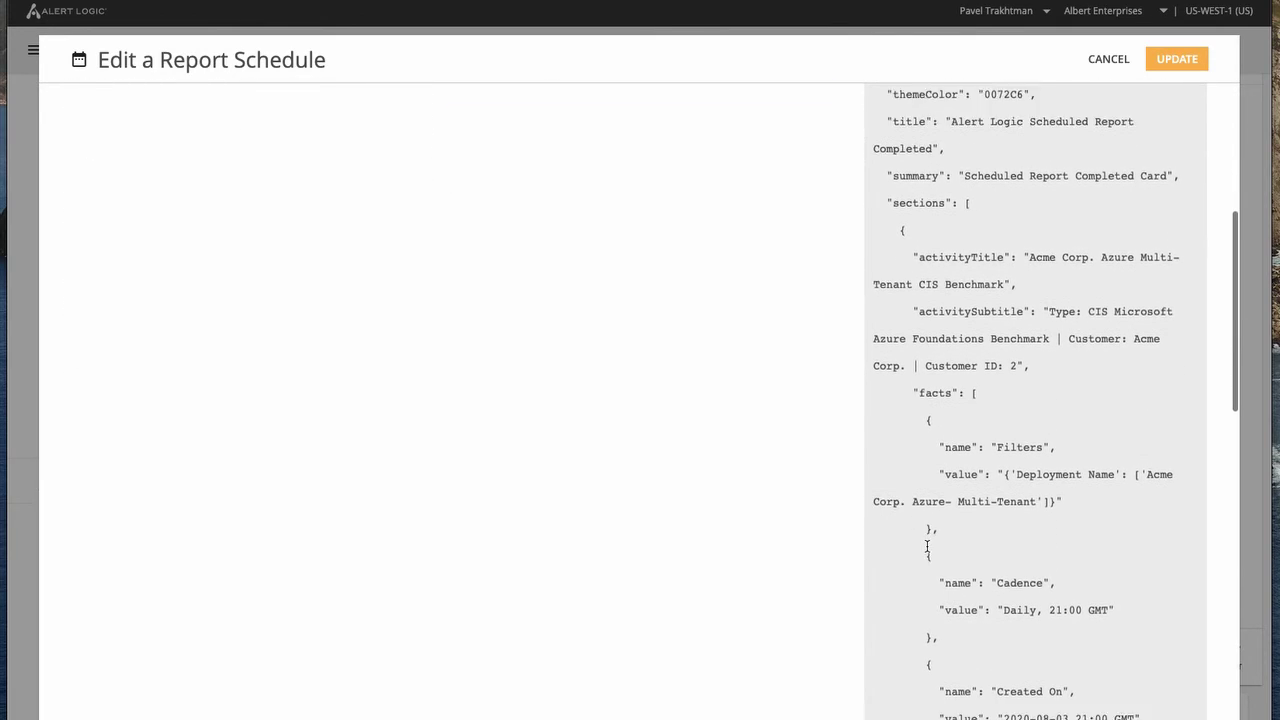
scroll(927, 545, down, 6)
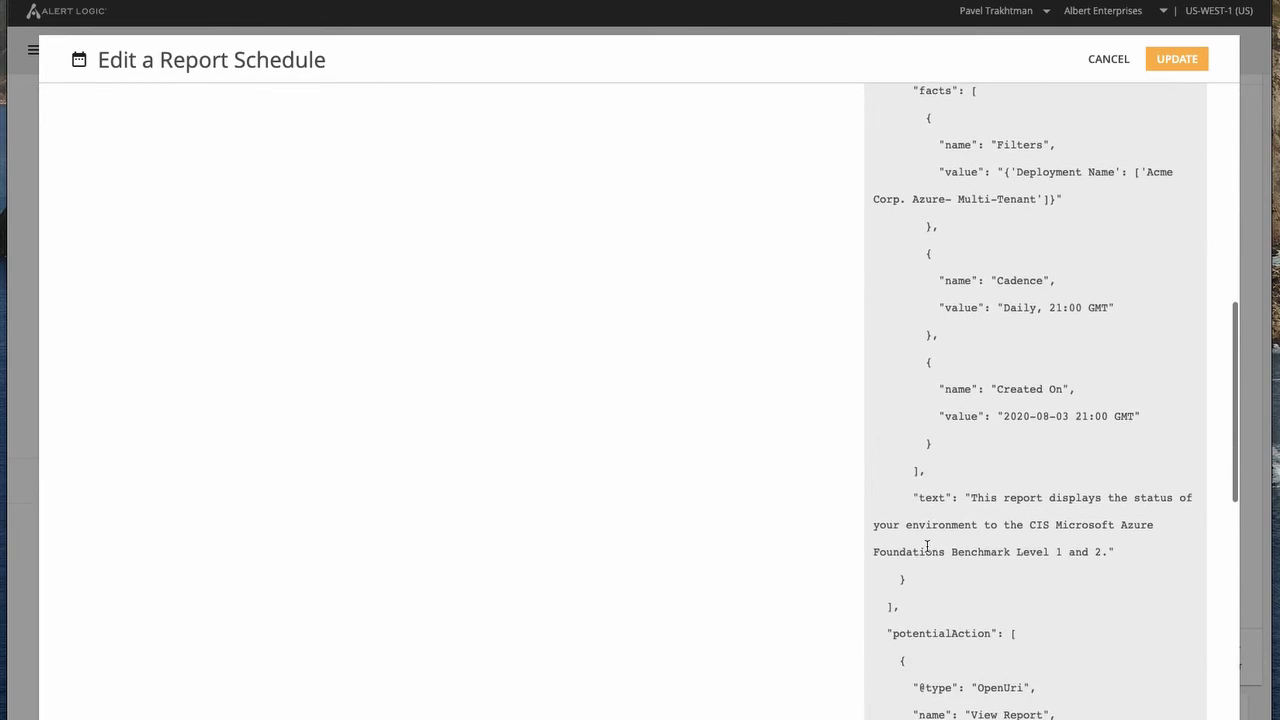
scroll(927, 545, down, 7)
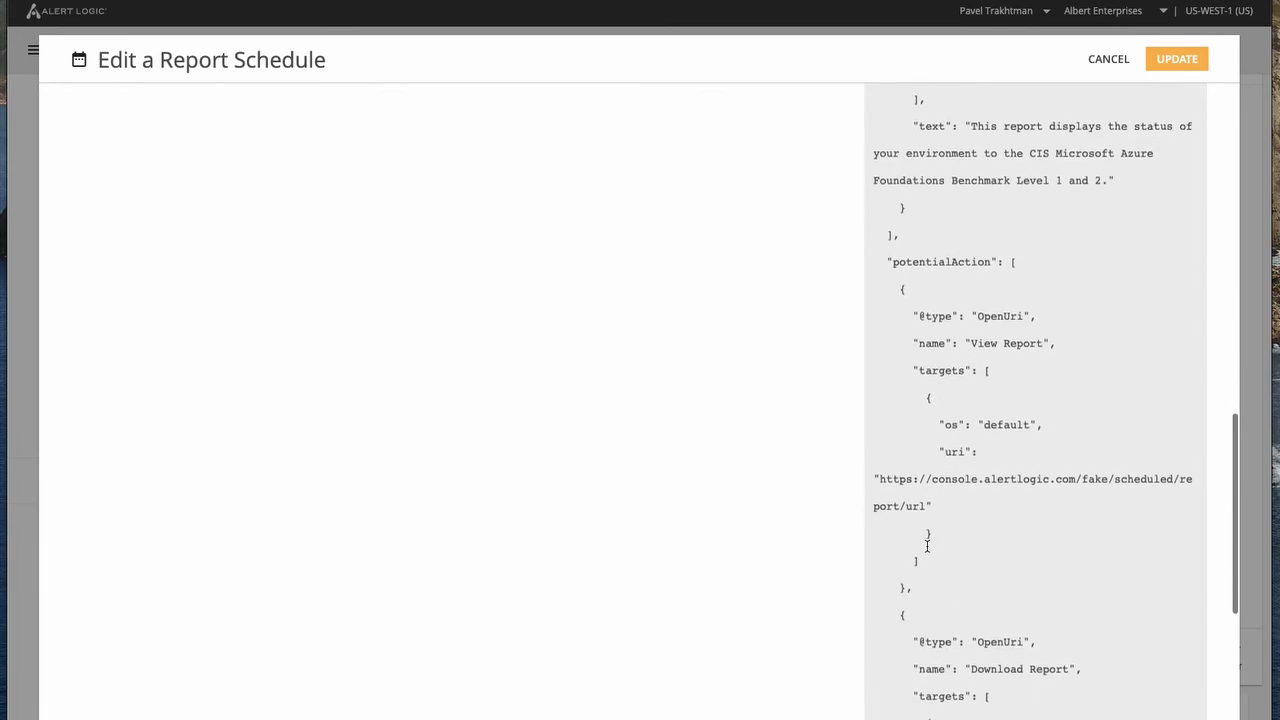
scroll(927, 548, down, 1)
click(1157, 58)
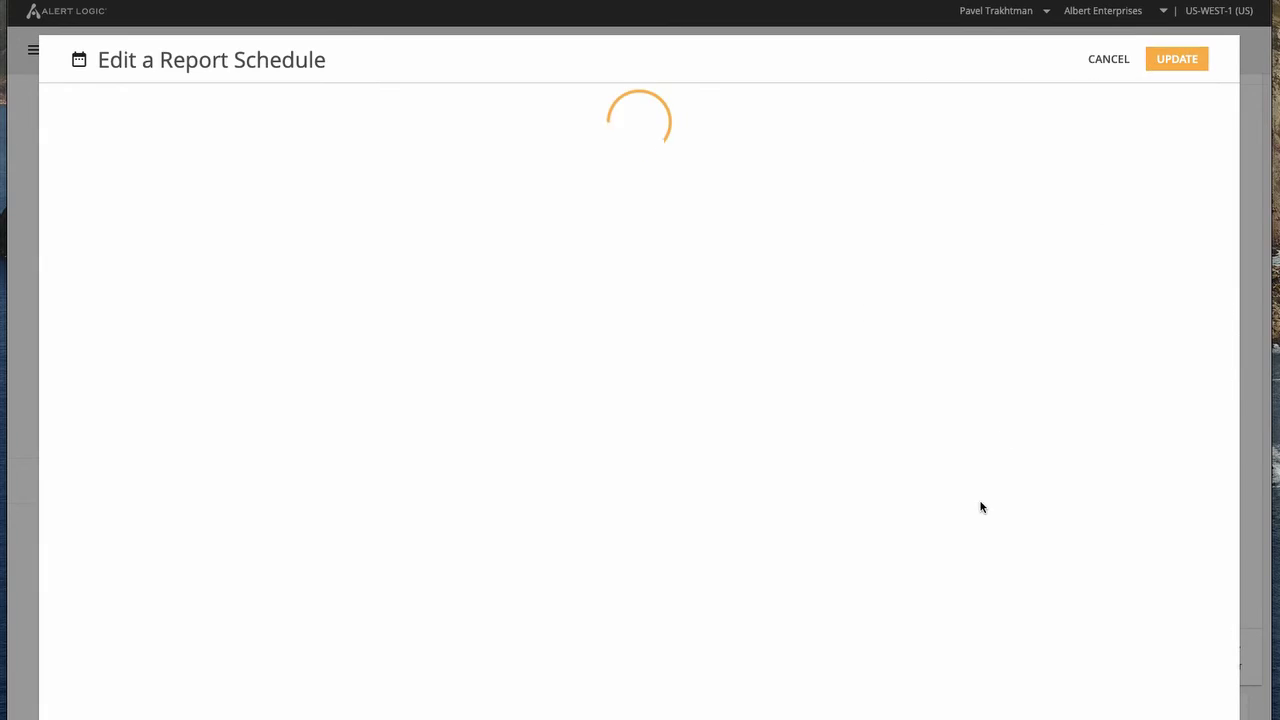